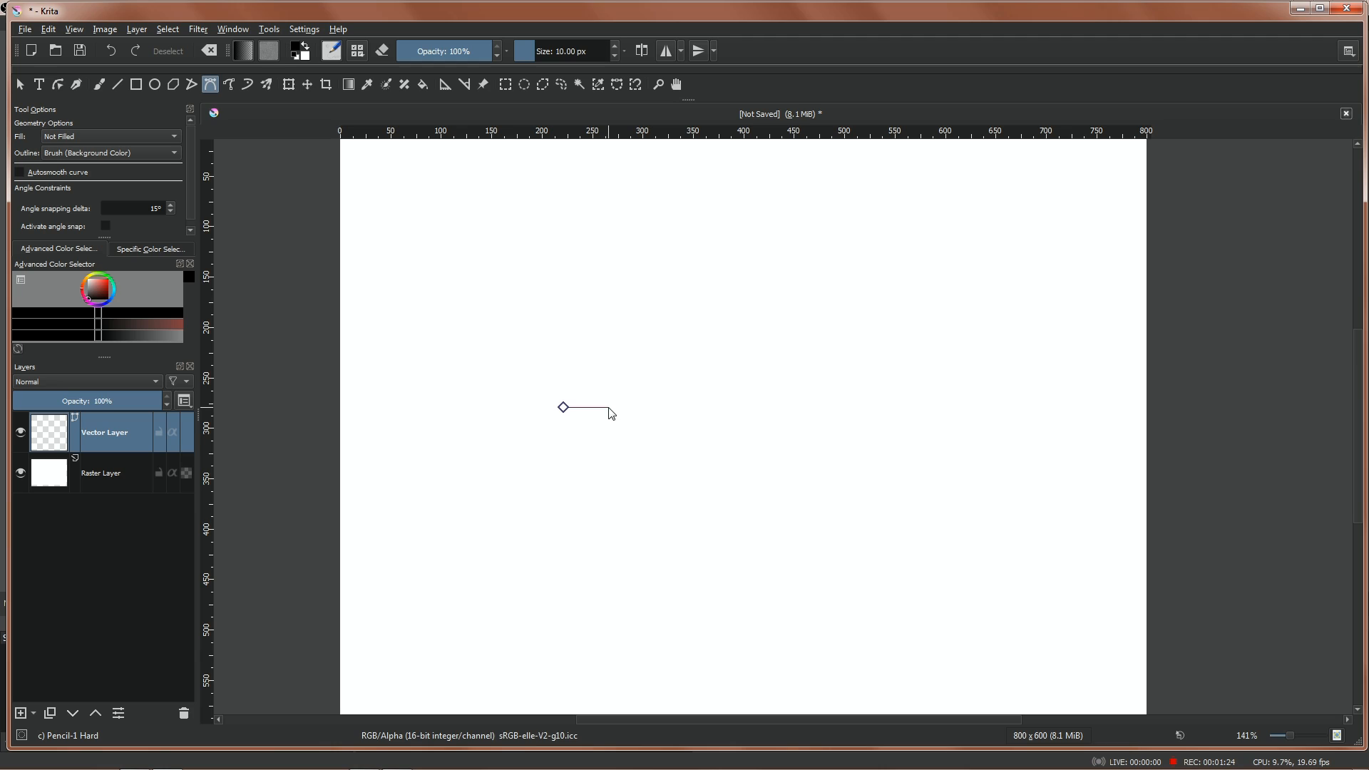
Step: Draw a closed straight-sided armchair outline with a projecting arm on each side, about 368 × 235 px
{"action": "left_click", "coordinate": [603, 301]}
{"action": "left_click", "coordinate": [875, 296]}
{"action": "left_click", "coordinate": [870, 400]}
{"action": "left_click", "coordinate": [935, 400]}
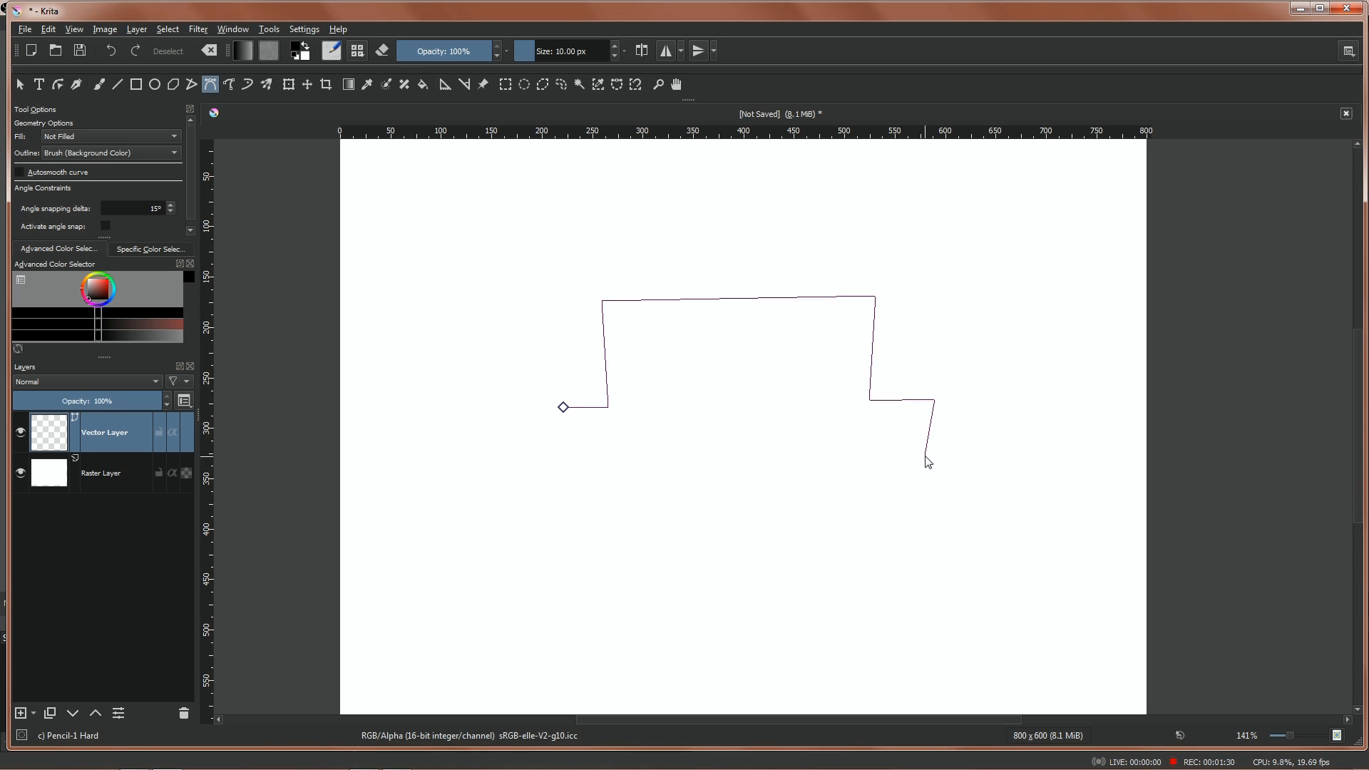
{"action": "left_click", "coordinate": [925, 451]}
{"action": "left_click", "coordinate": [869, 452]}
{"action": "left_click", "coordinate": [872, 532]}
{"action": "left_click", "coordinate": [604, 528]}
{"action": "left_click", "coordinate": [605, 457]}
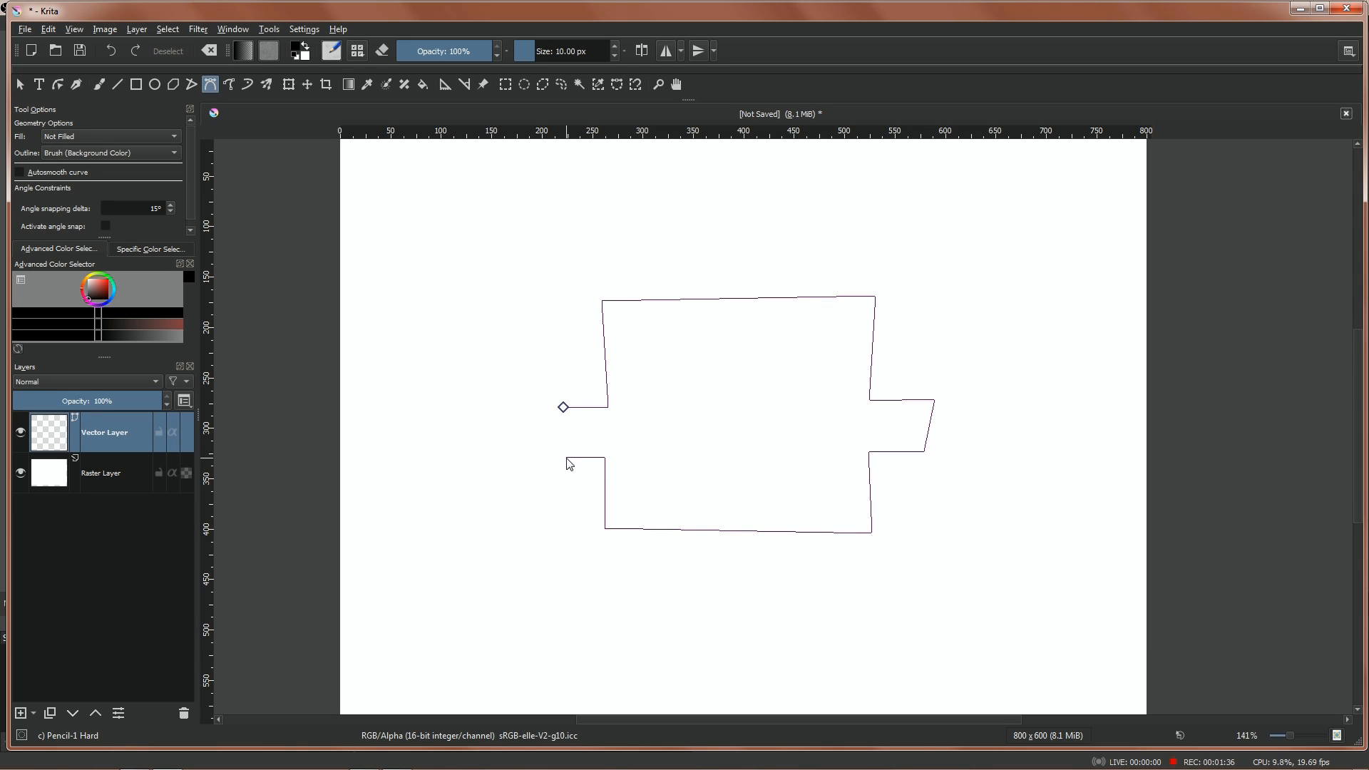
{"action": "left_click", "coordinate": [563, 407]}
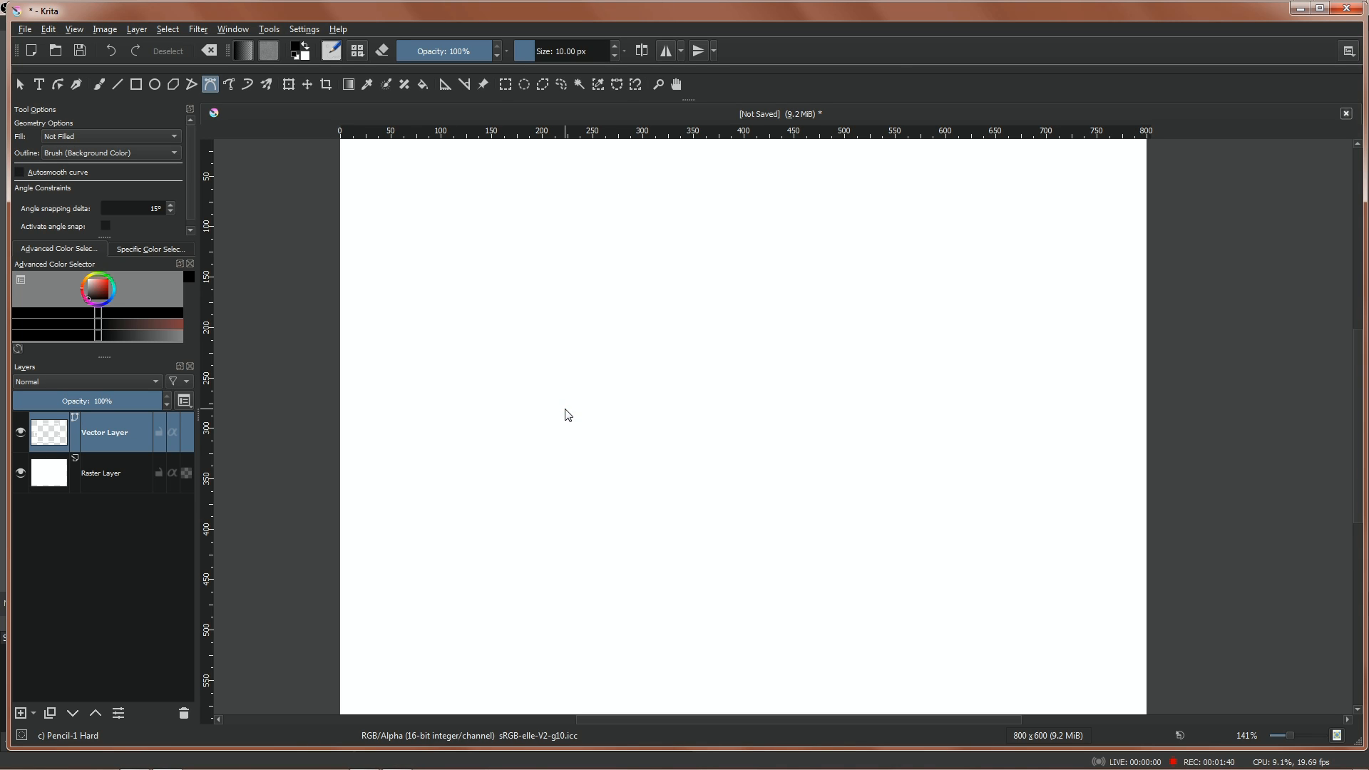
Step: Hide the raster layer and change the chair outline's stroke color to black
{"action": "left_click", "coordinate": [22, 472]}
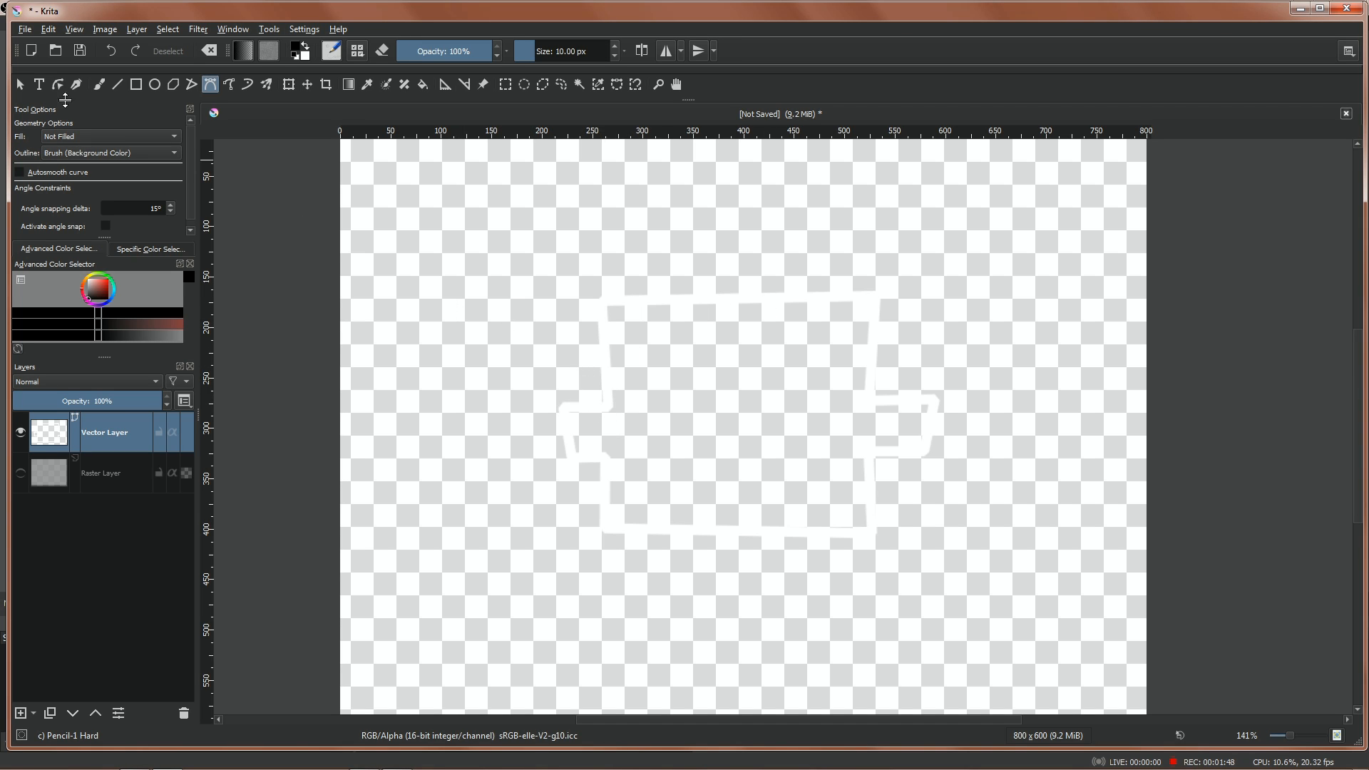
{"action": "left_click", "coordinate": [20, 84]}
{"action": "mouse_move", "coordinate": [638, 306]}
{"action": "left_mouse_down"}
{"action": "mouse_move", "coordinate": [589, 291]}
{"action": "mouse_move", "coordinate": [652, 355]}
{"action": "mouse_move", "coordinate": [646, 324]}
{"action": "left_mouse_up"}
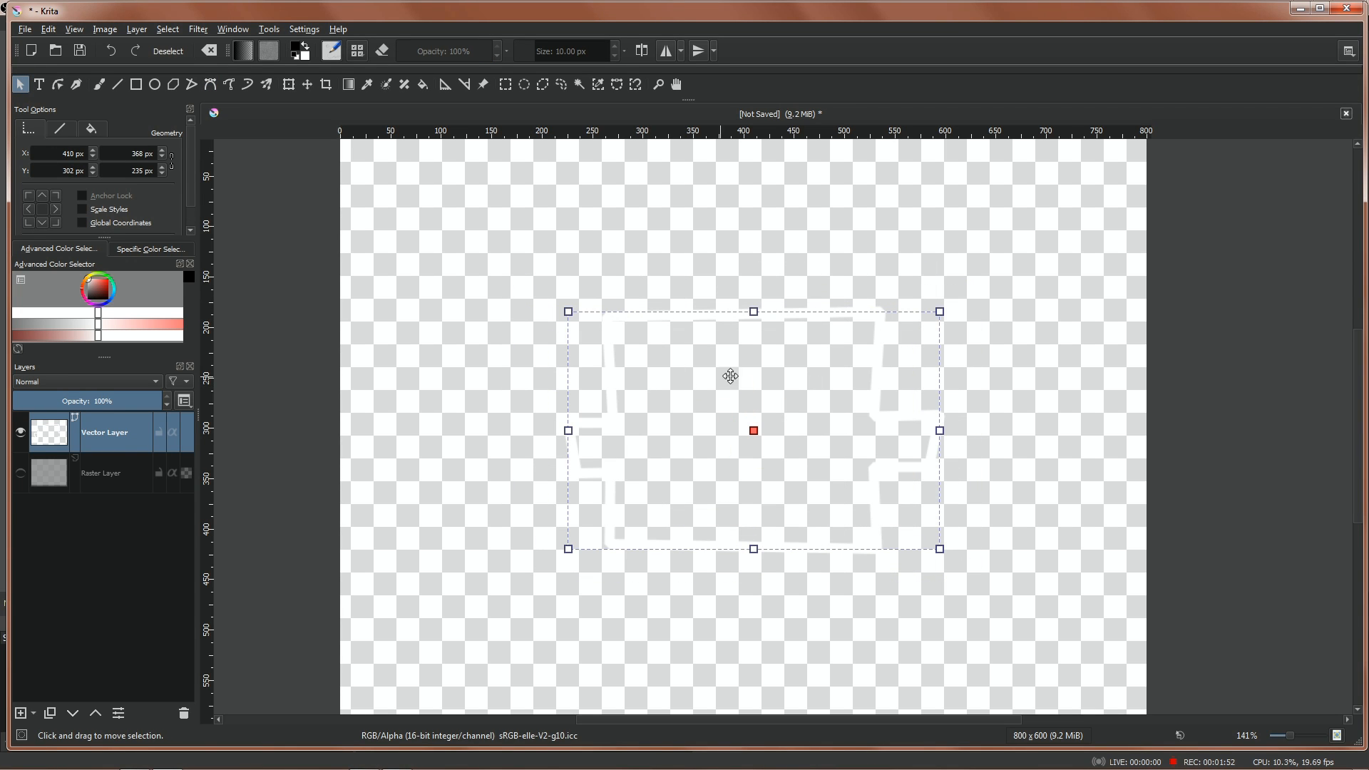
{"action": "left_click", "coordinate": [60, 126]}
{"action": "left_click", "coordinate": [122, 176]}
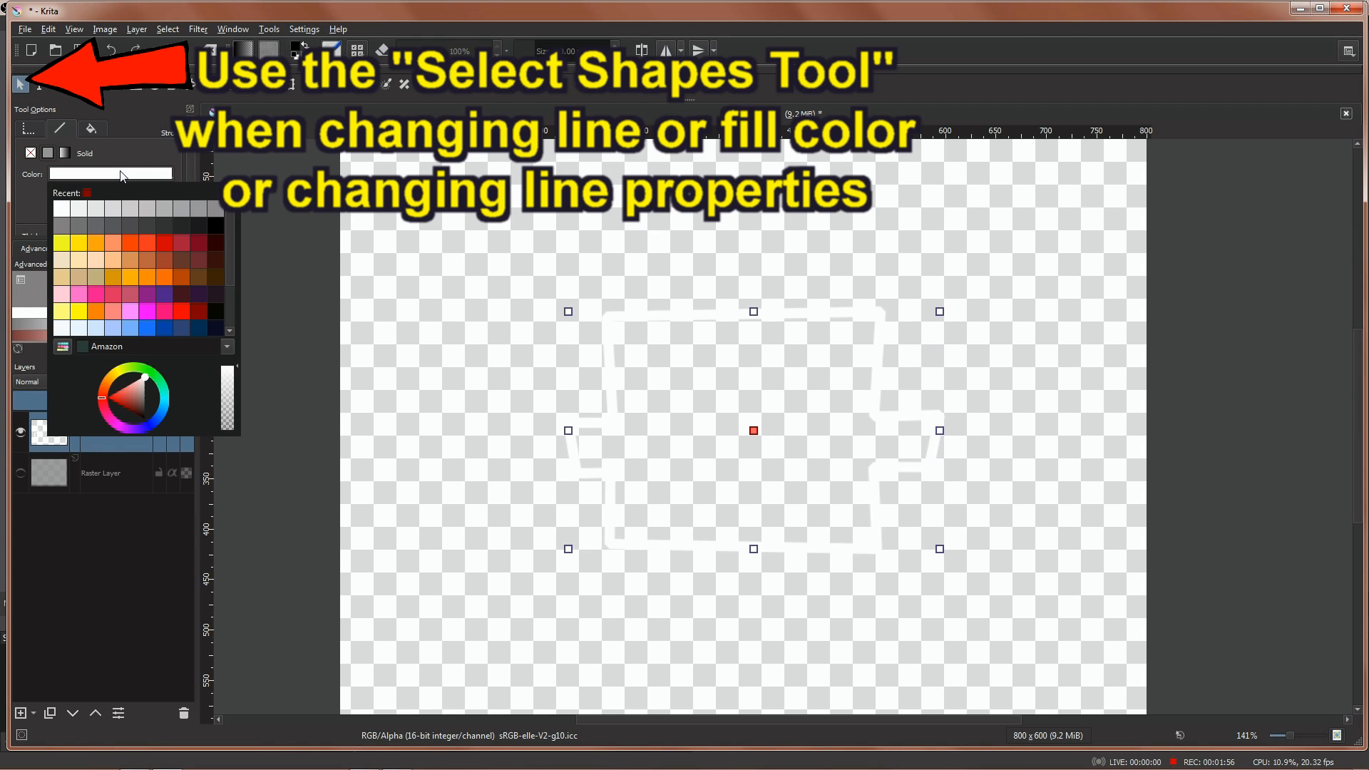
{"action": "left_click", "coordinate": [215, 226]}
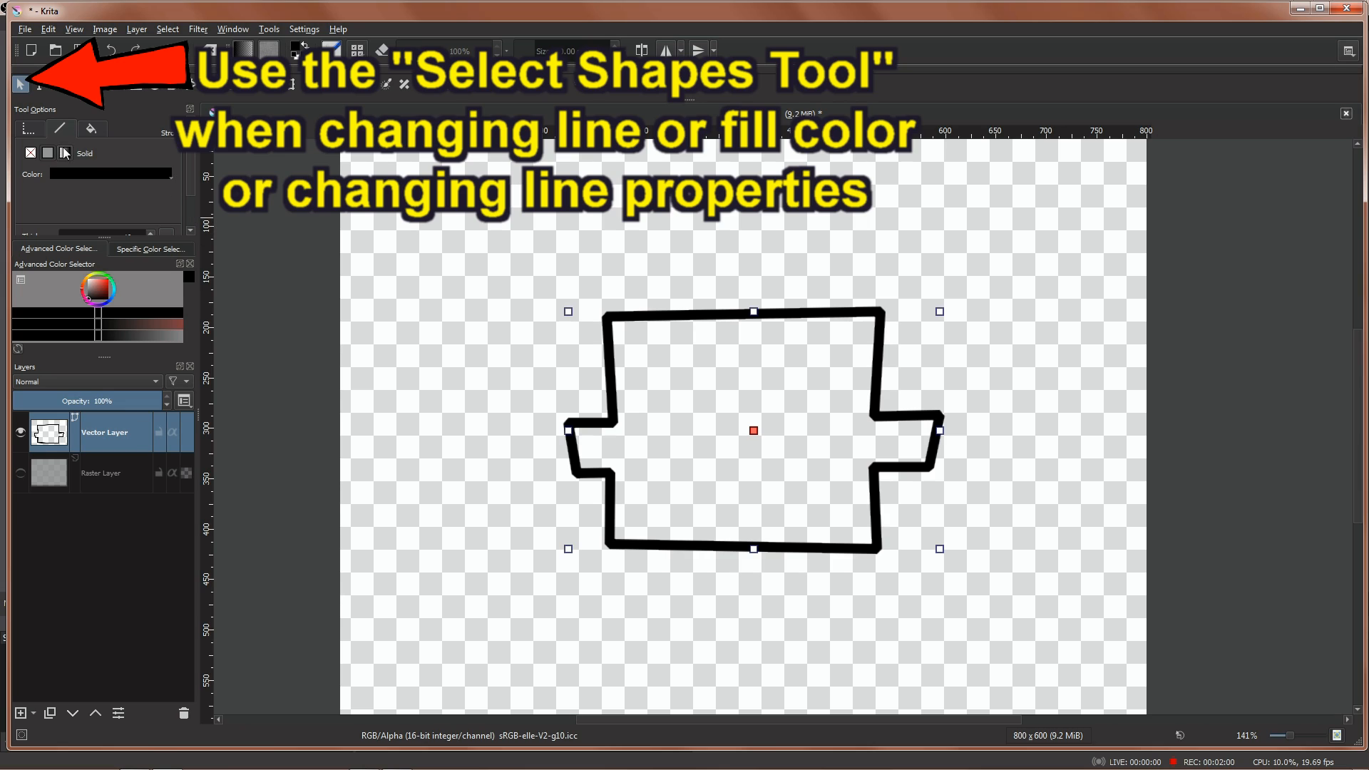
Step: Set the chair outline's stroke thickness to 3 px
{"action": "left_click_drag", "start_coordinate": [188, 169], "coordinate": [190, 189]}
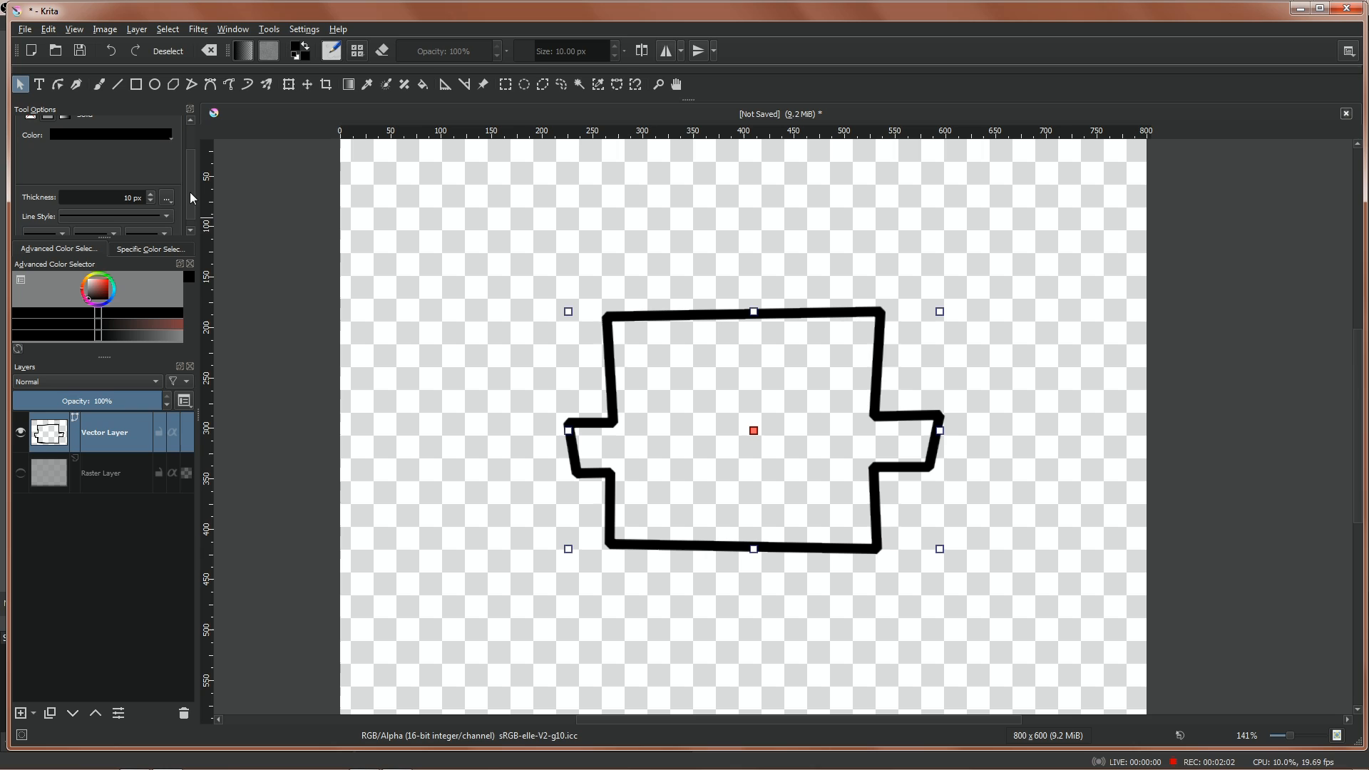
{"action": "left_click_drag", "start_coordinate": [102, 239], "coordinate": [101, 375]}
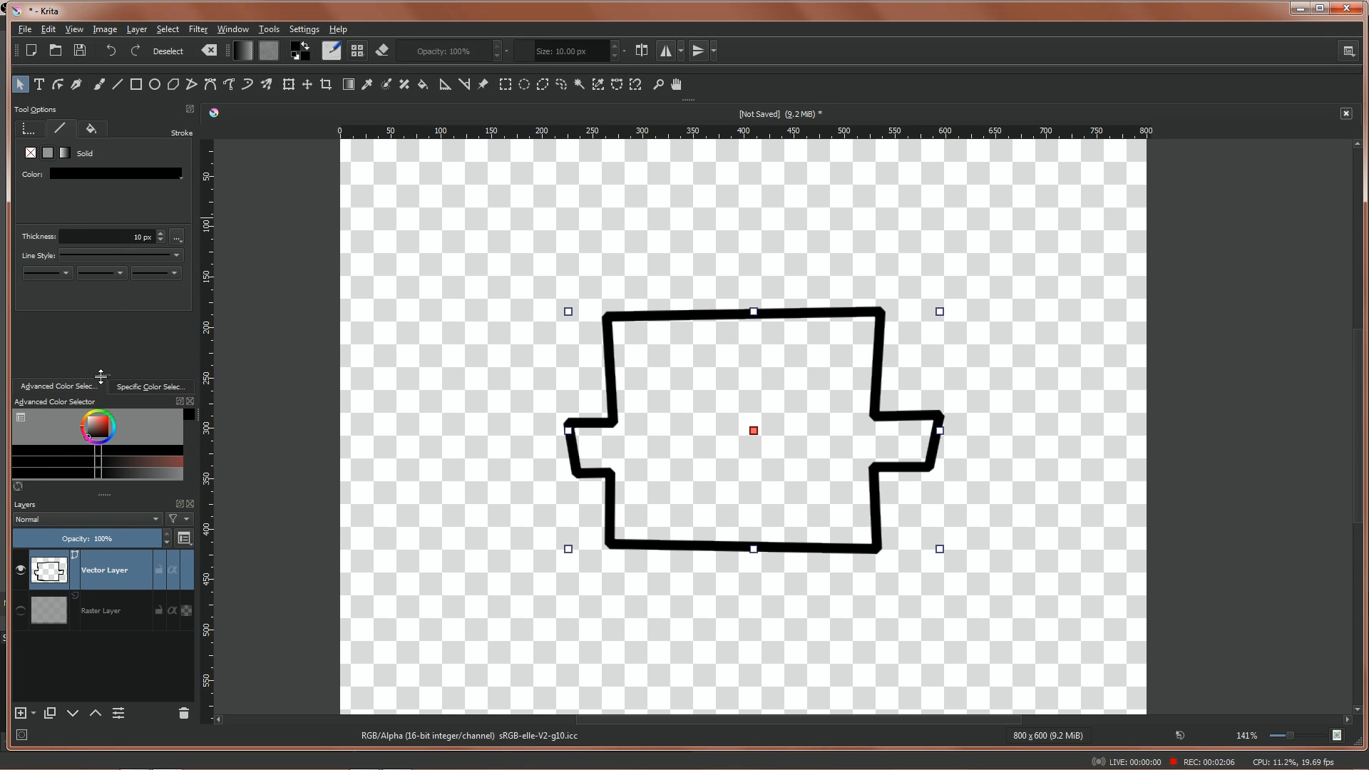
{"action": "left_click", "coordinate": [160, 240]}
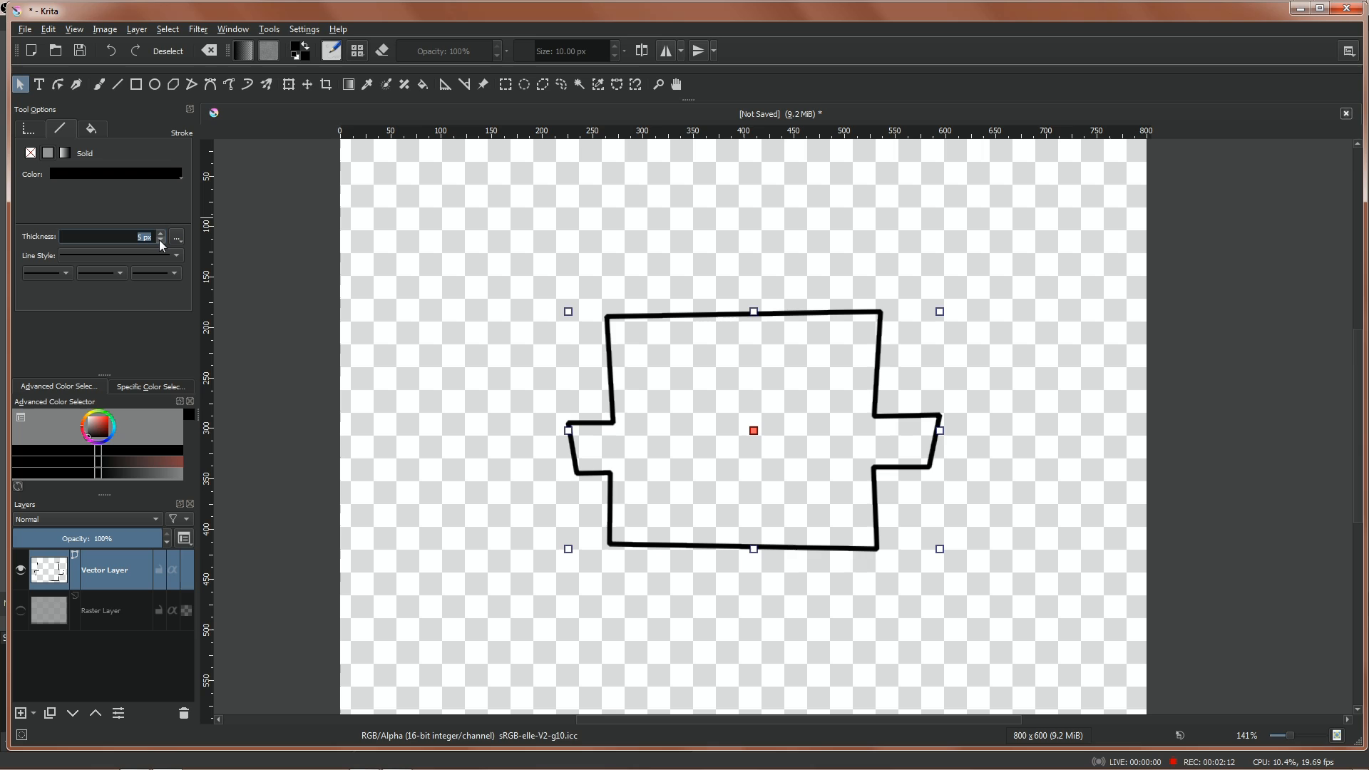
{"action": "left_click", "coordinate": [160, 240]}
{"action": "left_click", "coordinate": [160, 240]}
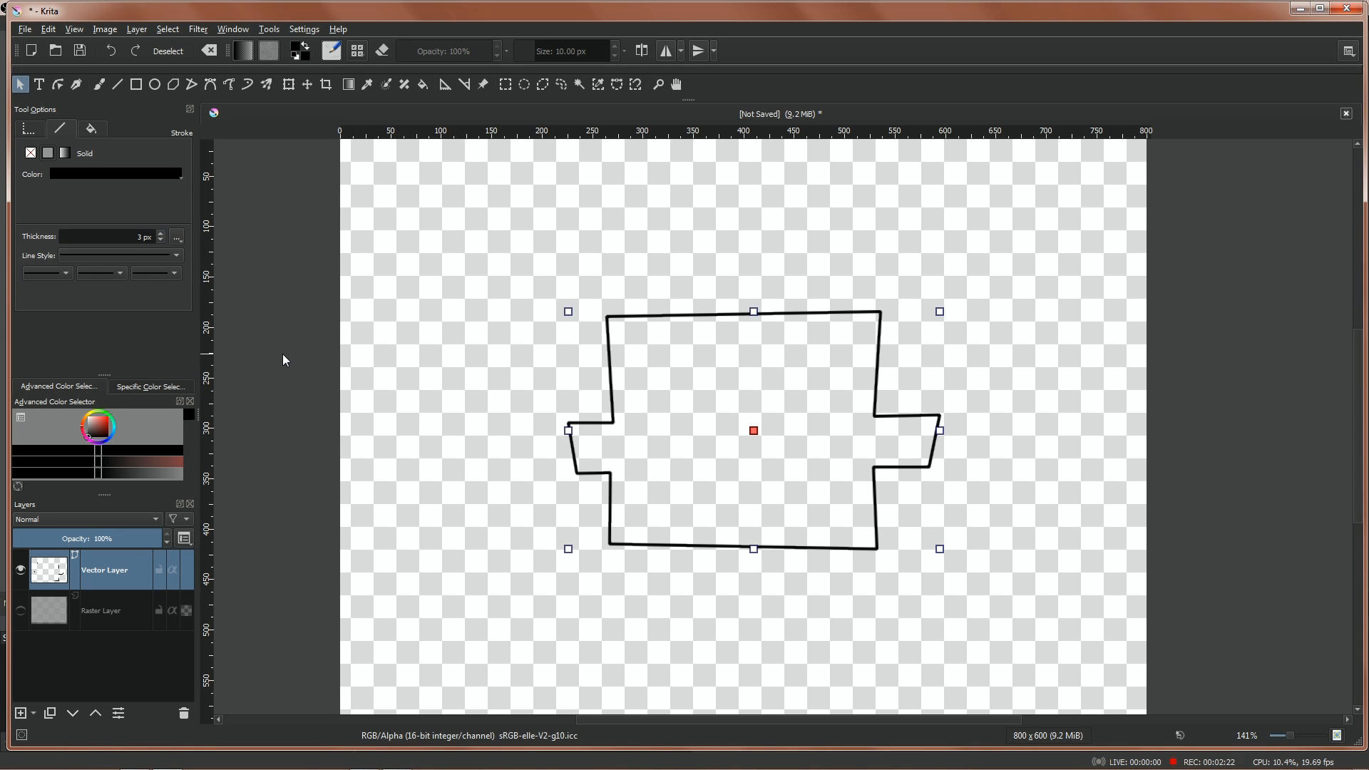
Step: Insert two path points on the backrest's top edge, one toward each end
{"action": "left_click", "coordinate": [59, 85]}
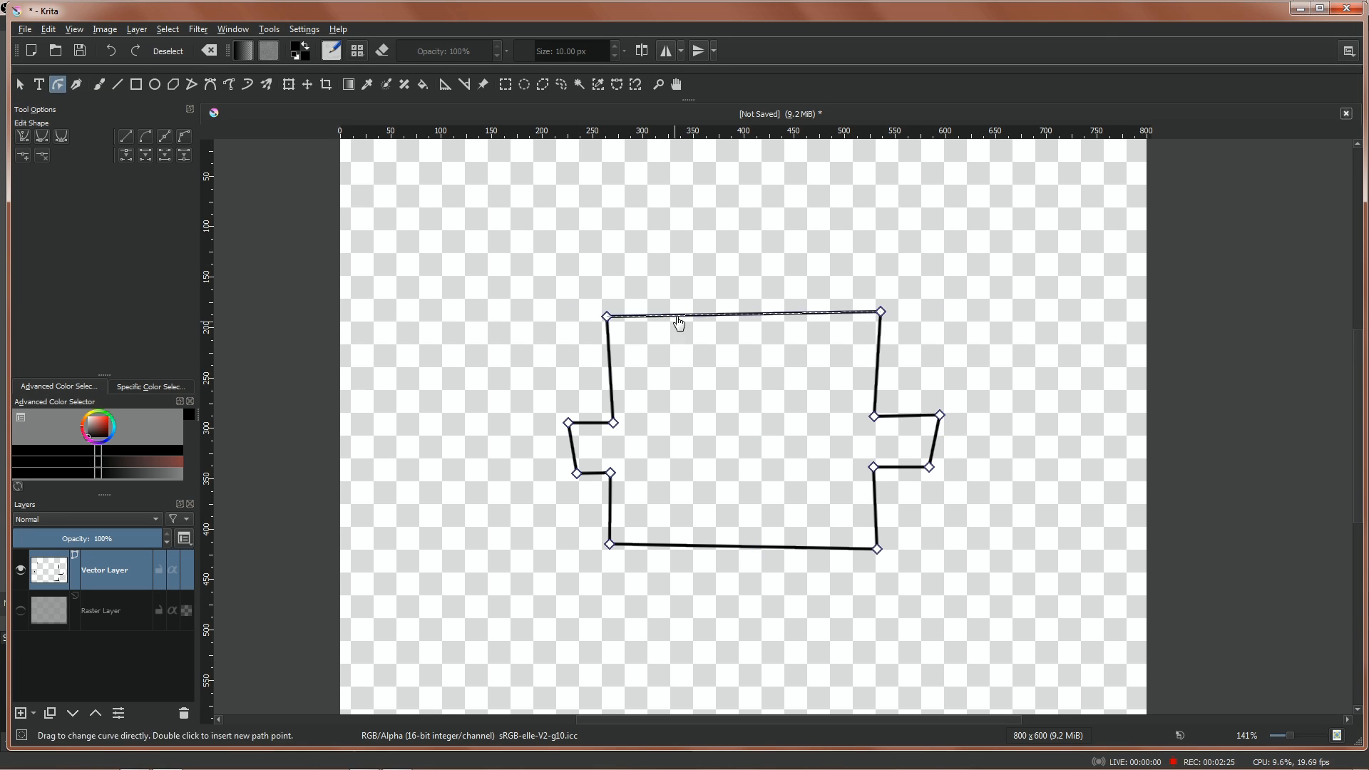
{"action": "left_click", "coordinate": [682, 321]}
{"action": "right_click", "coordinate": [680, 319]}
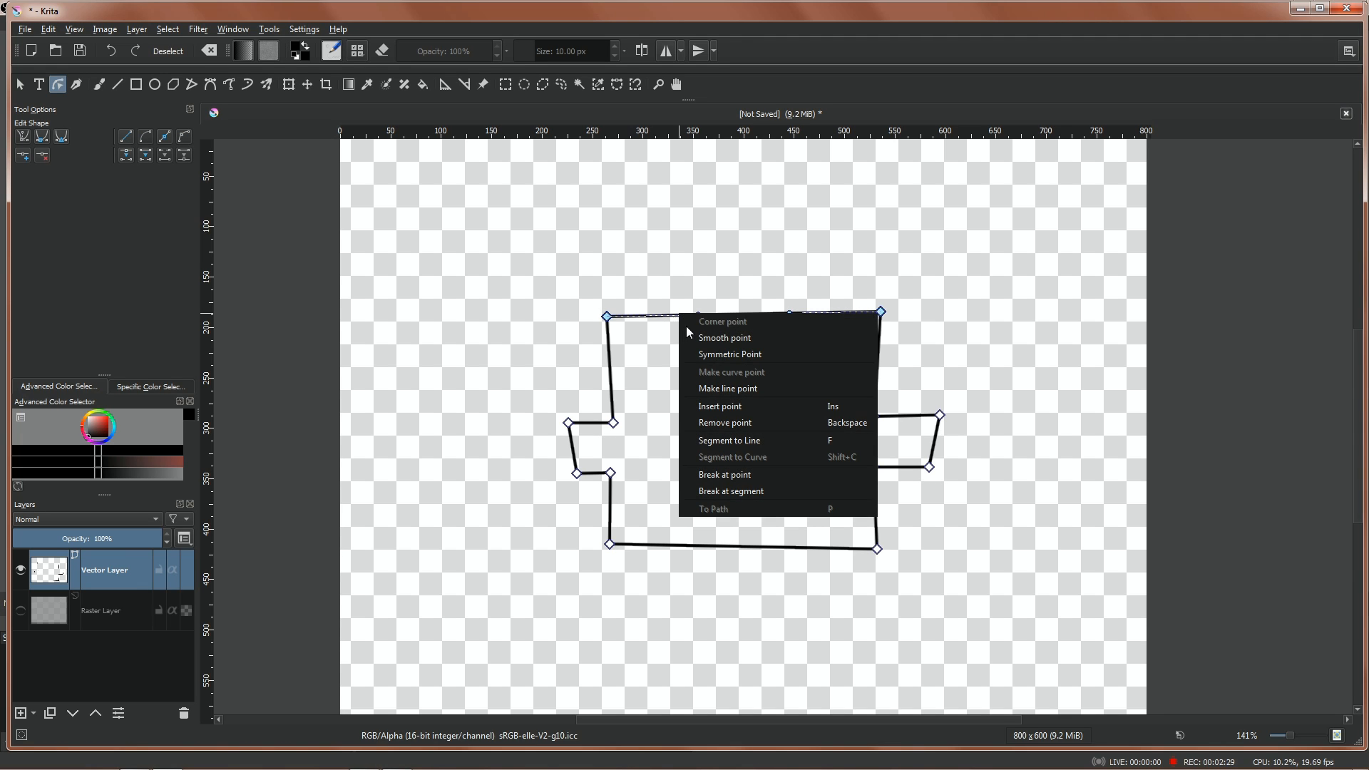
{"action": "left_click", "coordinate": [710, 410]}
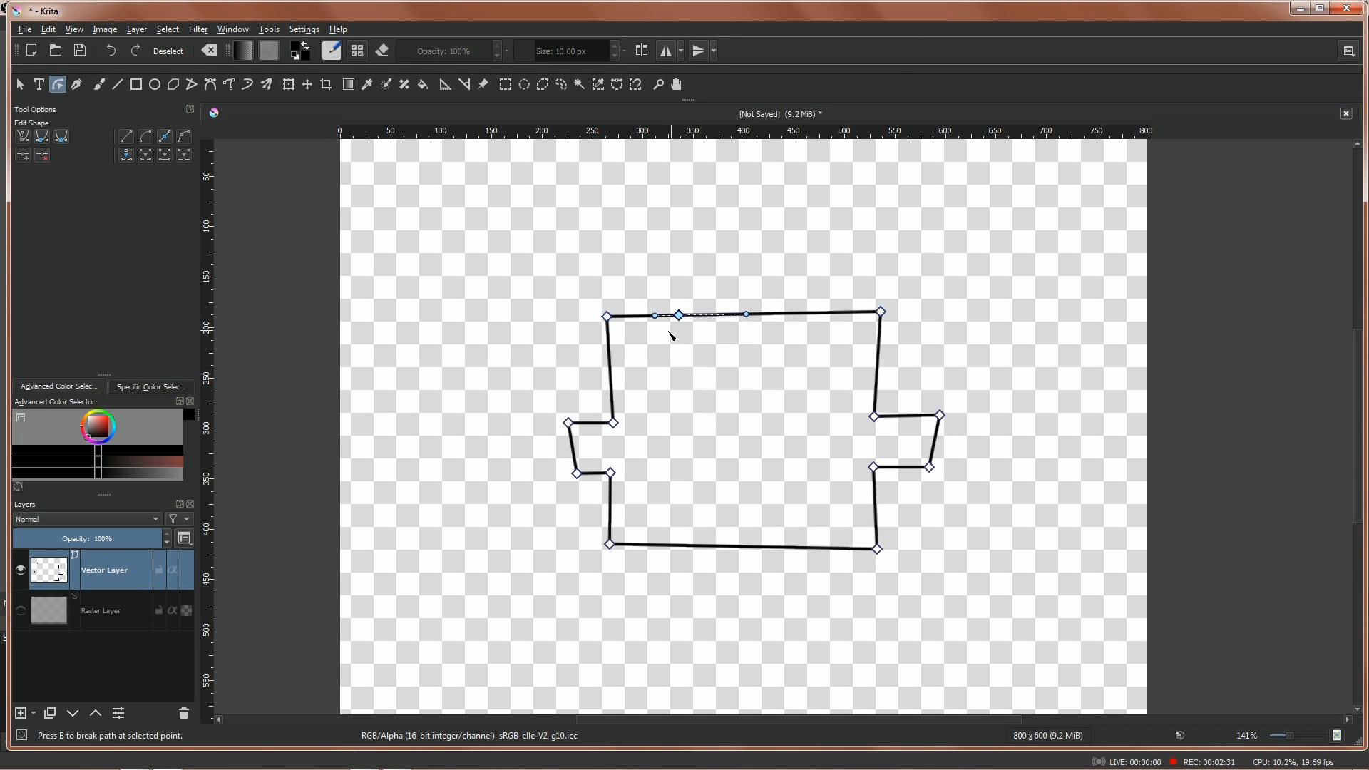
{"action": "left_click_drag", "start_coordinate": [679, 320], "coordinate": [684, 319]}
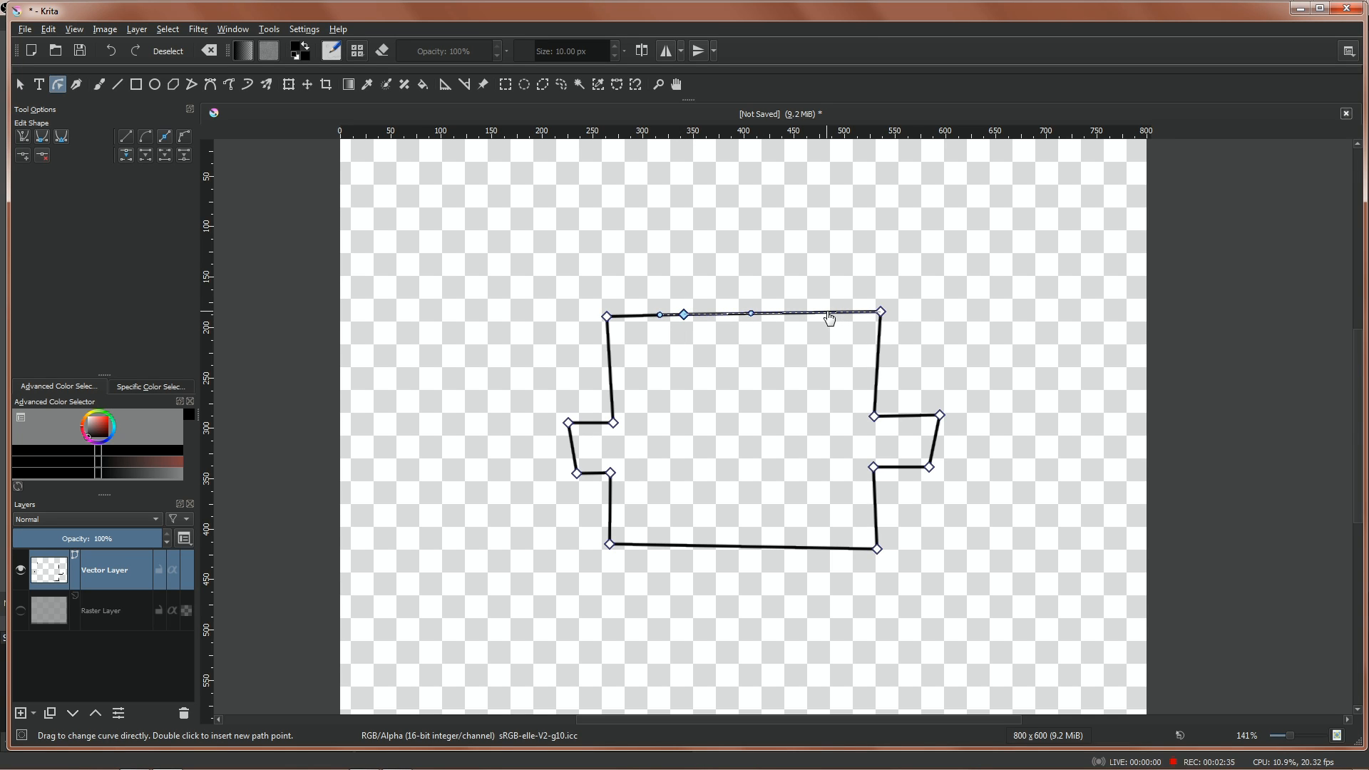
{"action": "right_click", "coordinate": [827, 312]}
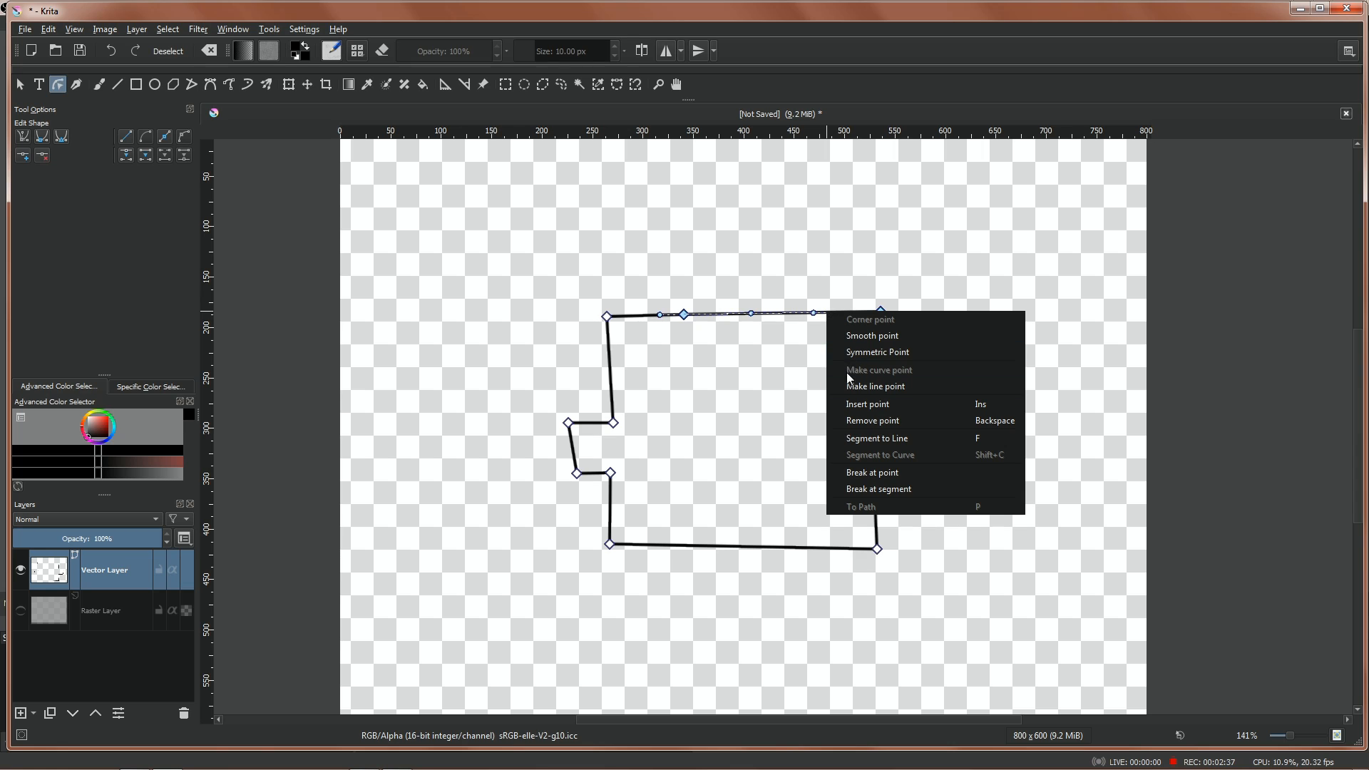
{"action": "left_click", "coordinate": [847, 404]}
{"action": "mouse_move", "coordinate": [829, 322]}
{"action": "left_mouse_down"}
{"action": "mouse_move", "coordinate": [818, 317]}
{"action": "mouse_move", "coordinate": [836, 317]}
{"action": "left_mouse_up"}
Step: Arch the top edge upward between its two inner points, moving the left one outward, and bow both backrest sides outward
{"action": "left_click", "coordinate": [684, 316]}
{"action": "left_click_drag", "start_coordinate": [685, 316], "coordinate": [651, 315]}
{"action": "left_click_drag", "start_coordinate": [746, 319], "coordinate": [748, 298]}
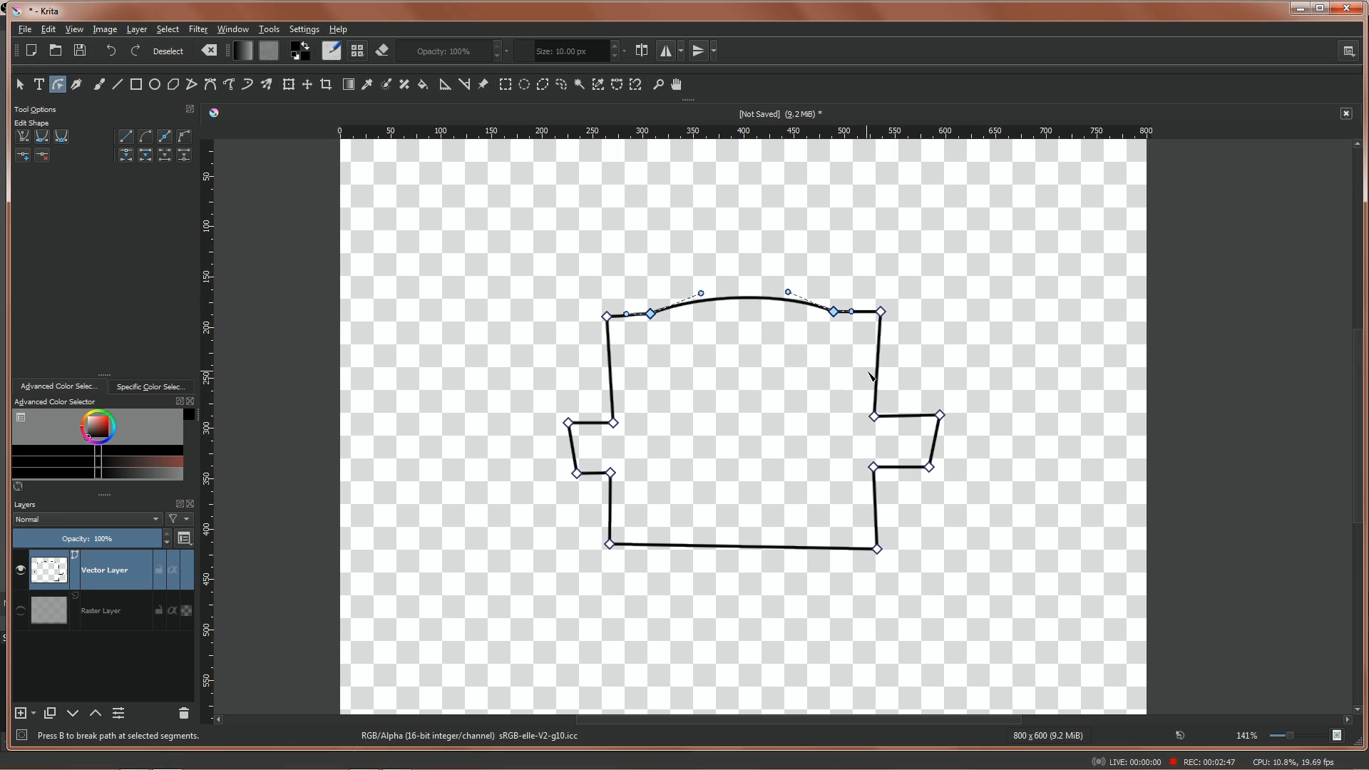
{"action": "left_click_drag", "start_coordinate": [876, 373], "coordinate": [886, 370]}
{"action": "left_click_drag", "start_coordinate": [612, 376], "coordinate": [596, 370]}
Step: Raise the left arm's top edge slightly and shorten the right arm by moving its two outer points inward
{"action": "left_click_drag", "start_coordinate": [614, 424], "coordinate": [569, 422]}
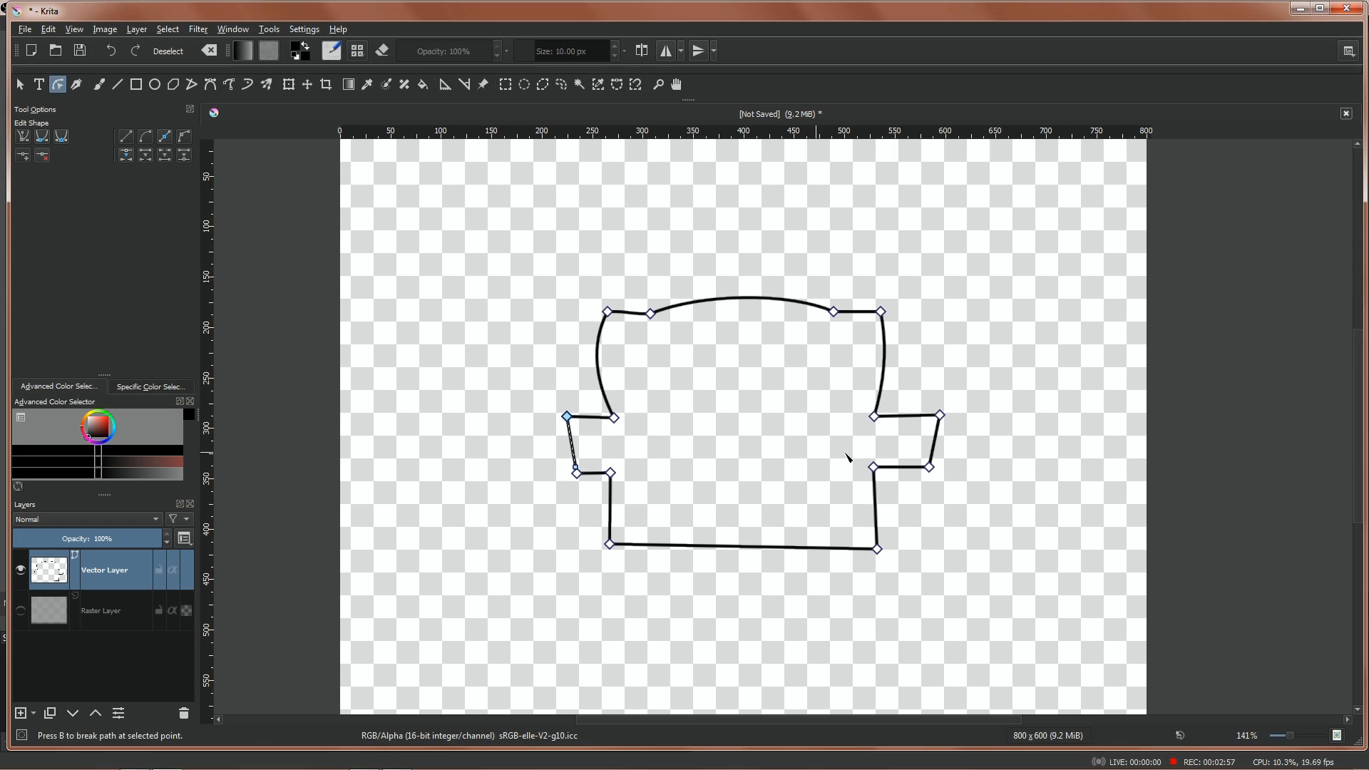
{"action": "left_click_drag", "start_coordinate": [940, 417], "coordinate": [930, 420]}
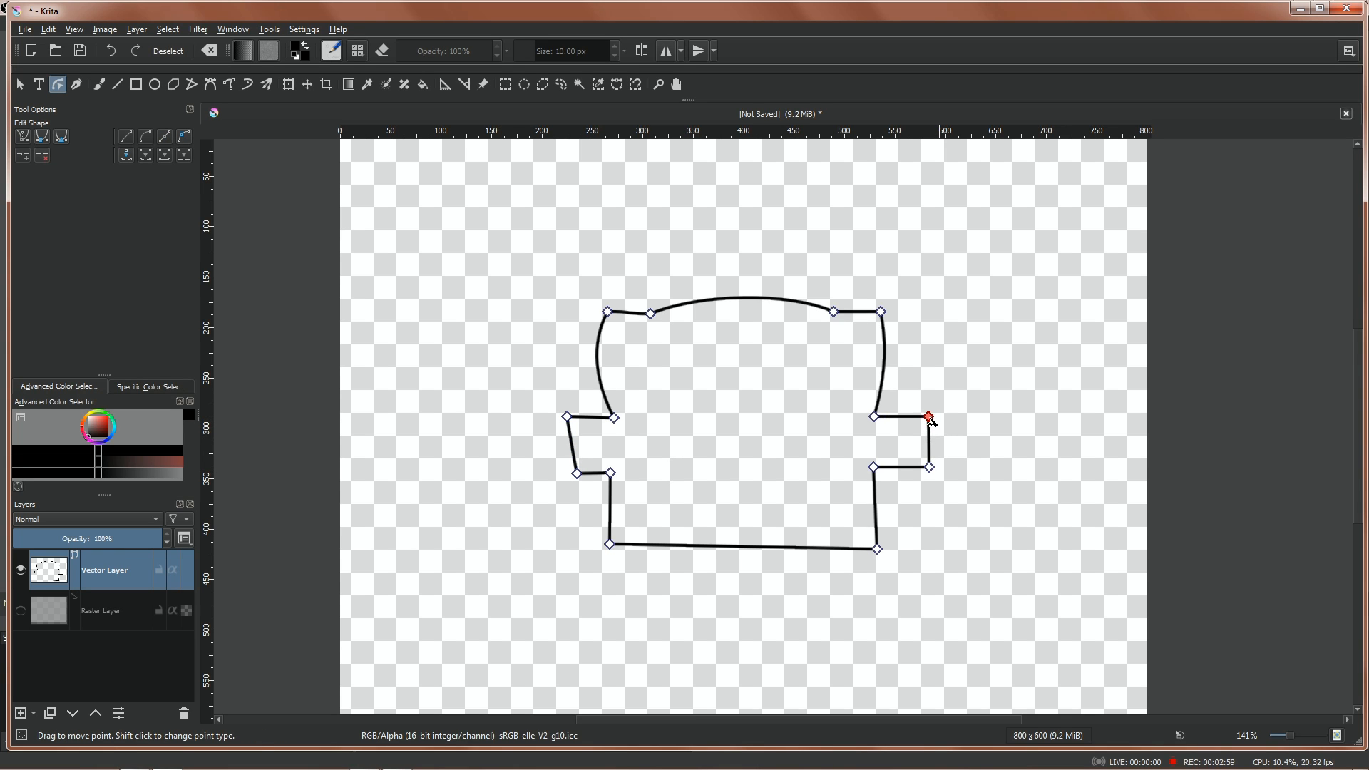
{"action": "left_click_drag", "start_coordinate": [929, 468], "coordinate": [922, 470]}
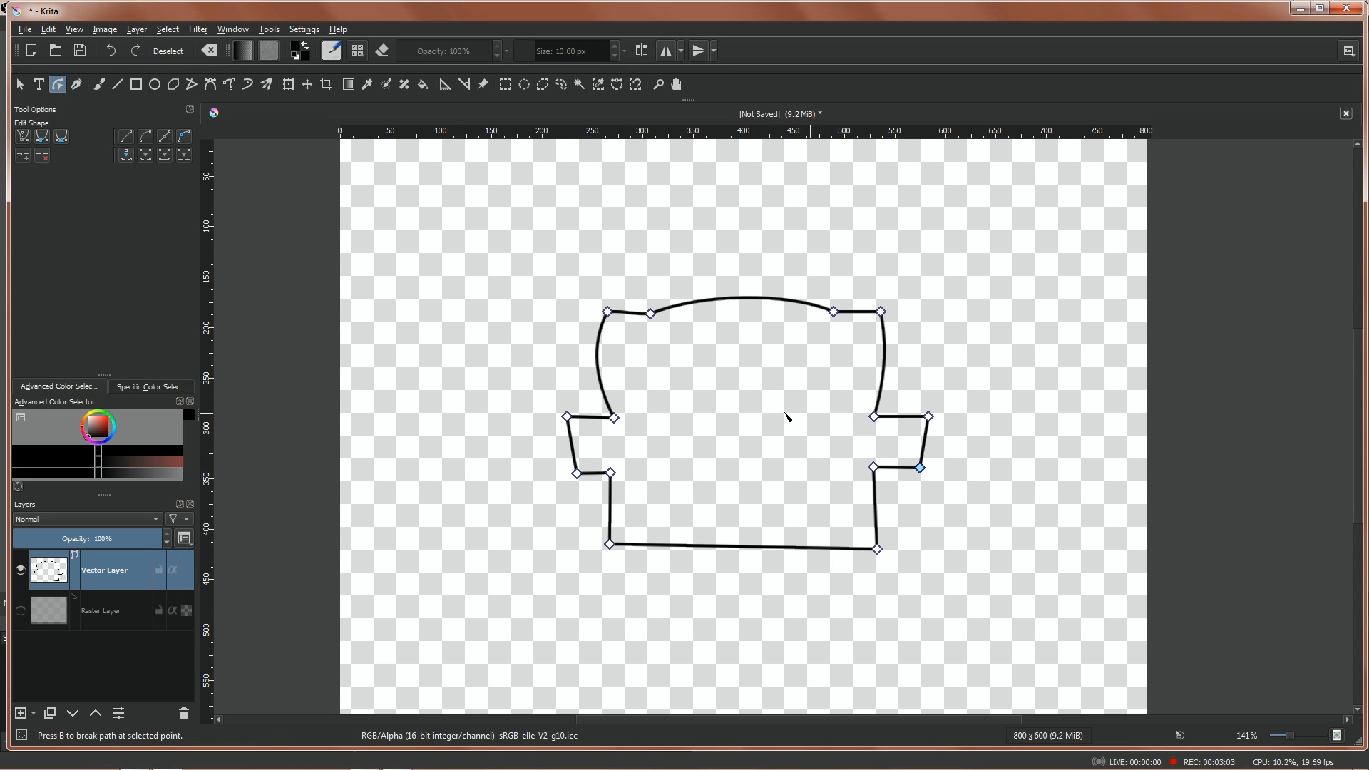
Step: Fine-tune the points and curve at the backrest's upper-left corner, and level the base by lowering its bottom-left corner
{"action": "left_click_drag", "start_coordinate": [651, 314], "coordinate": [648, 311]}
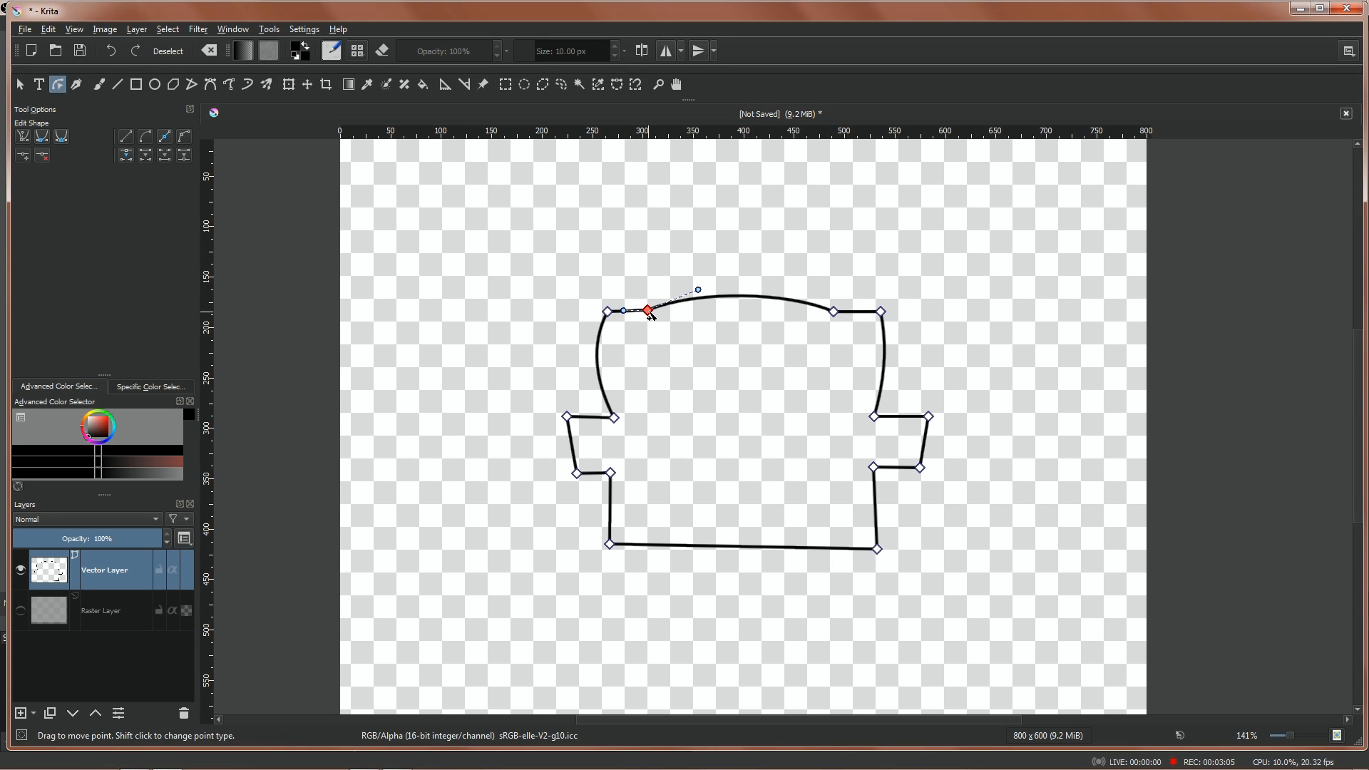
{"action": "left_click", "coordinate": [607, 311]}
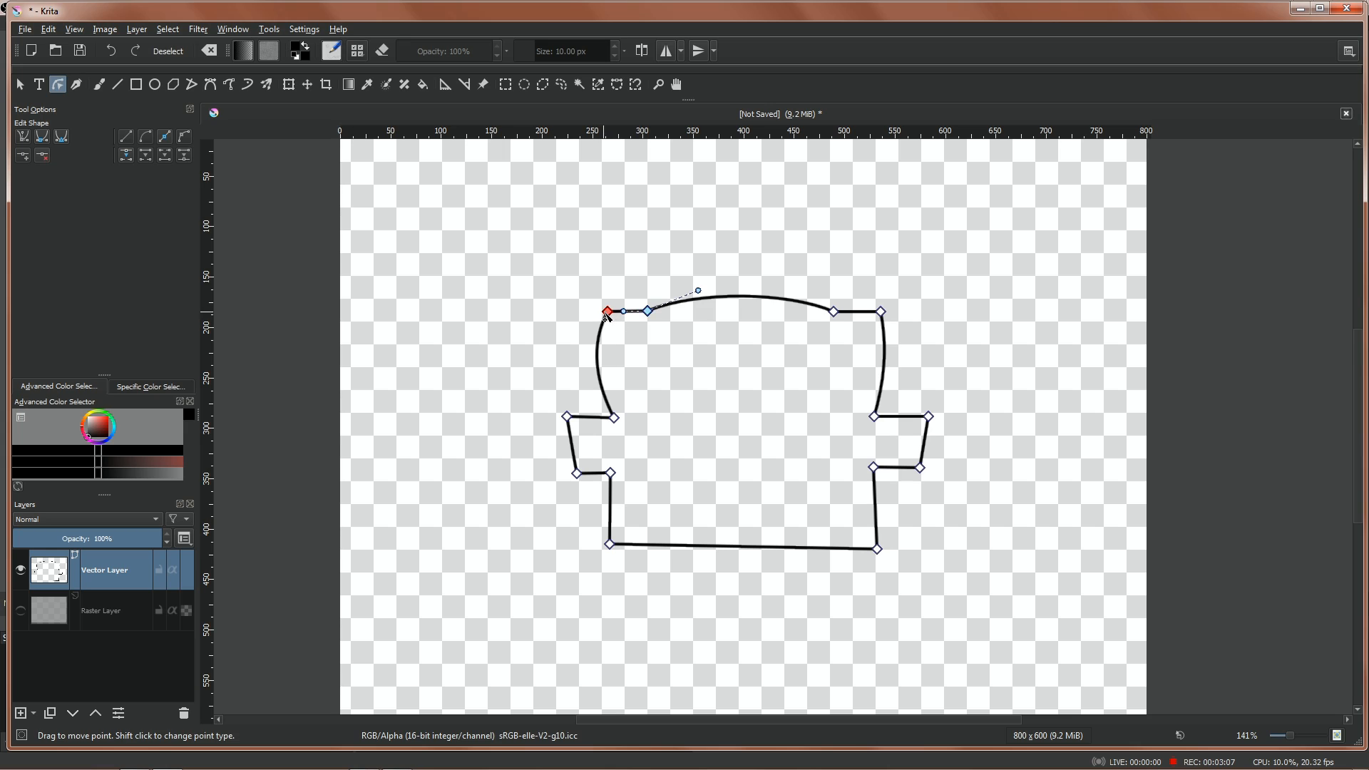
{"action": "left_click_drag", "start_coordinate": [607, 313], "coordinate": [609, 313]}
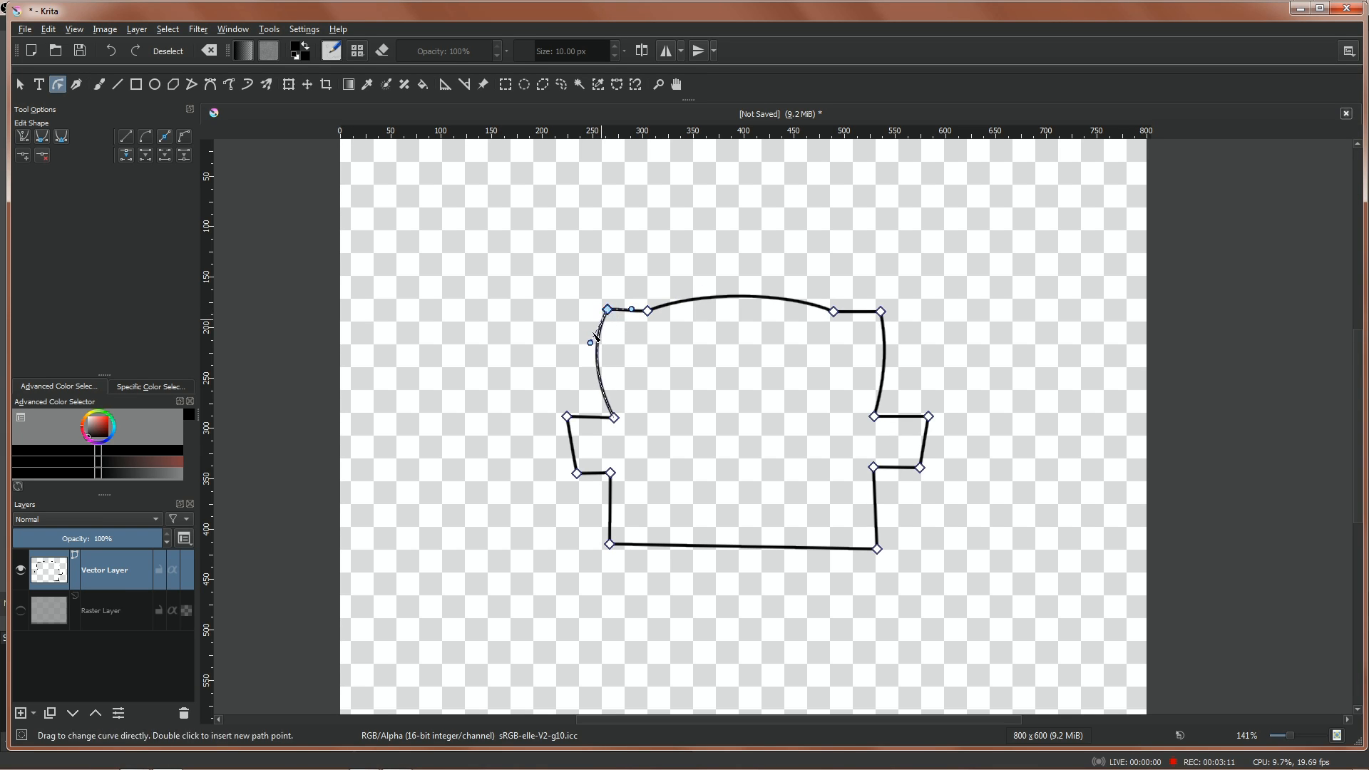
{"action": "left_click_drag", "start_coordinate": [590, 342], "coordinate": [595, 345]}
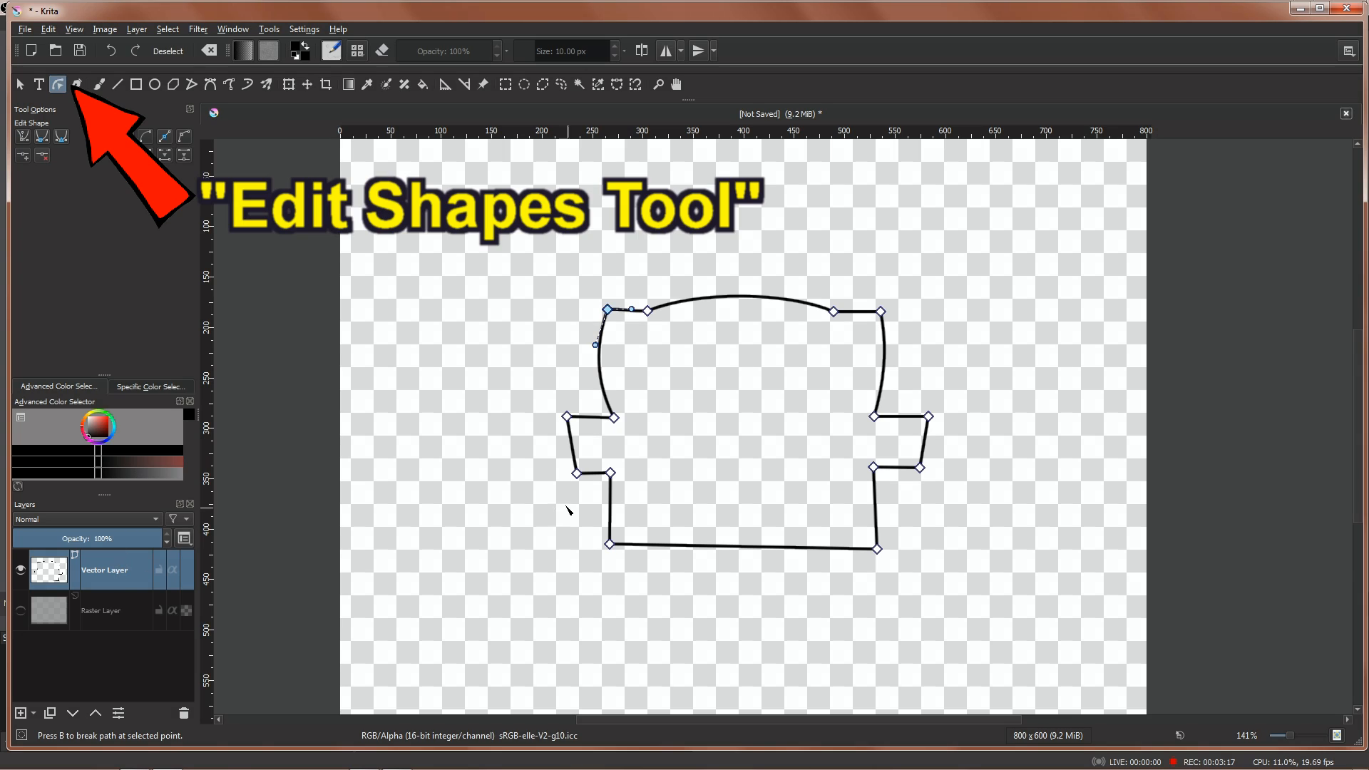
{"action": "left_click_drag", "start_coordinate": [610, 544], "coordinate": [609, 549]}
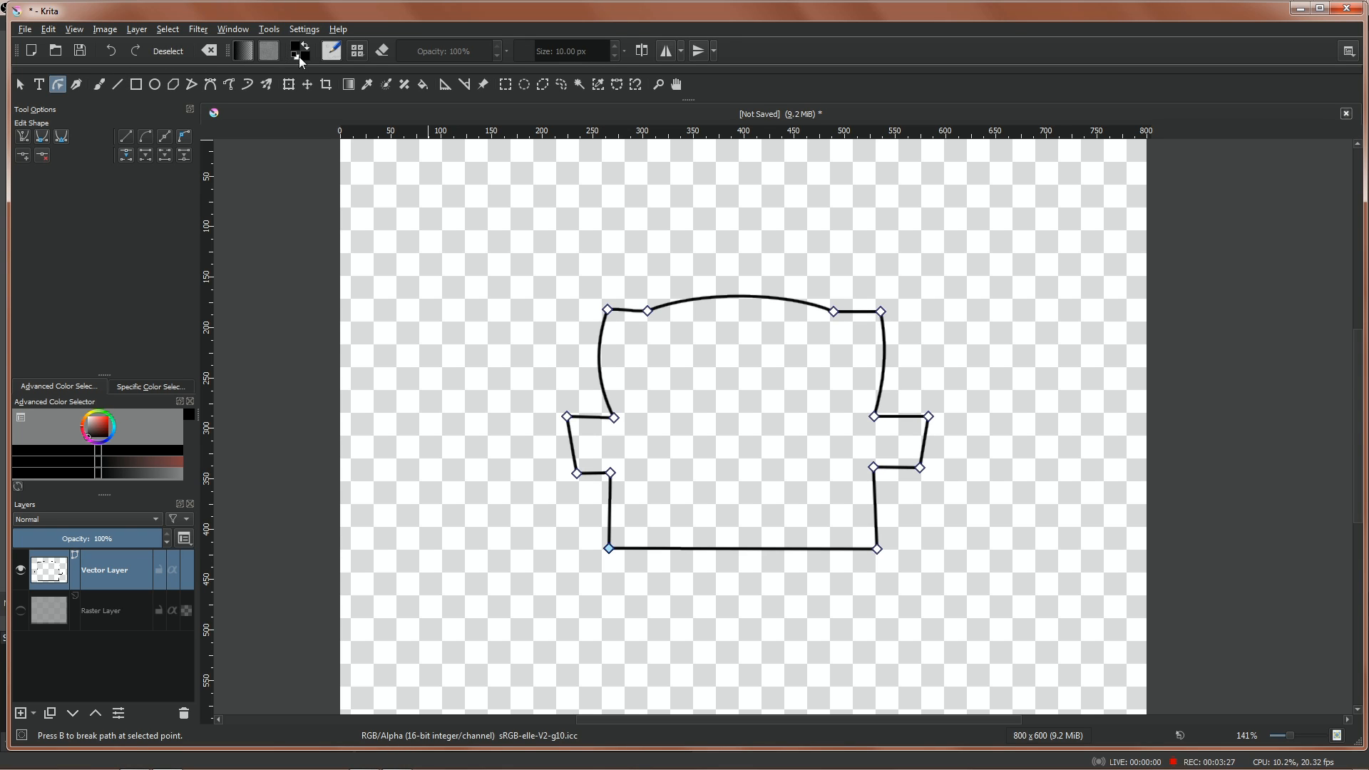
Step: Draw a closed four-sided seat cushion between the arms with the Bezier Curve tool, about 235 px wide
{"action": "left_click", "coordinate": [214, 85]}
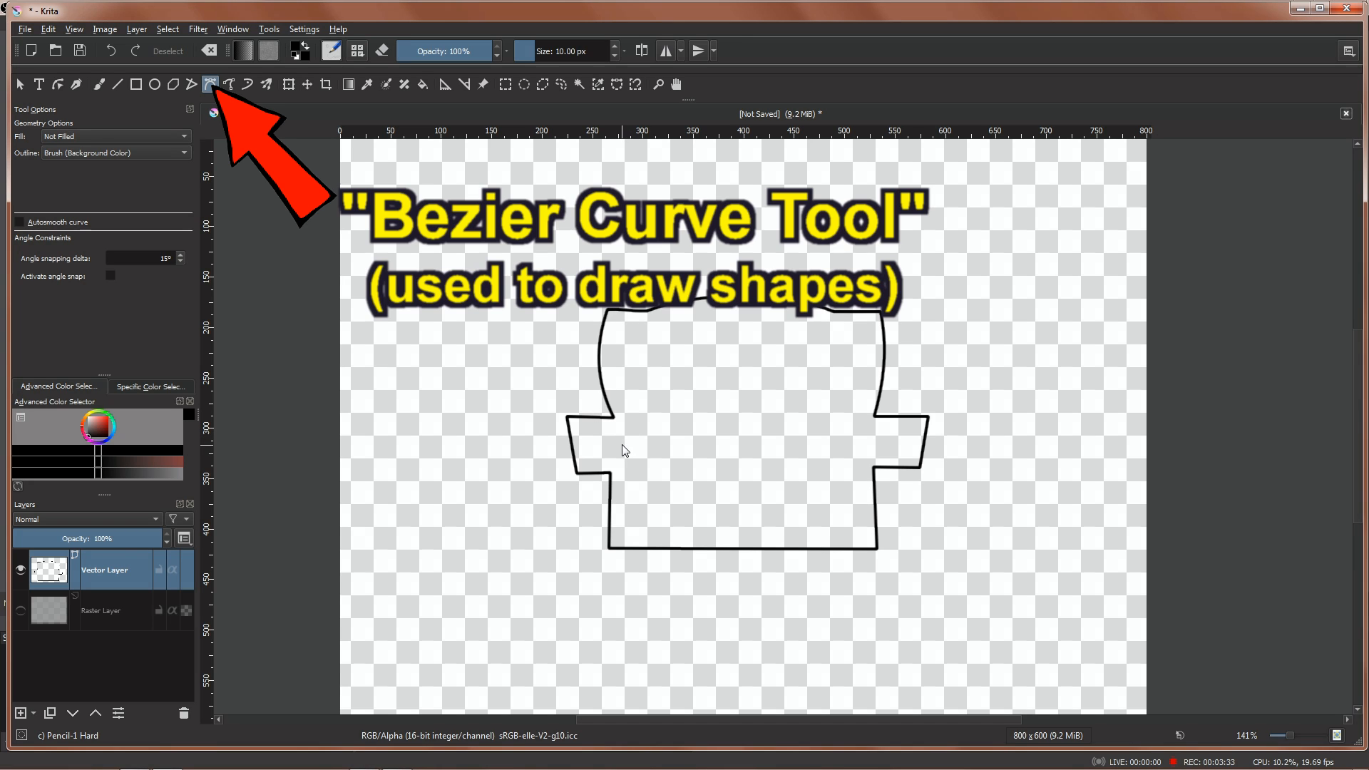
{"action": "left_click_drag", "start_coordinate": [623, 446], "coordinate": [621, 473]}
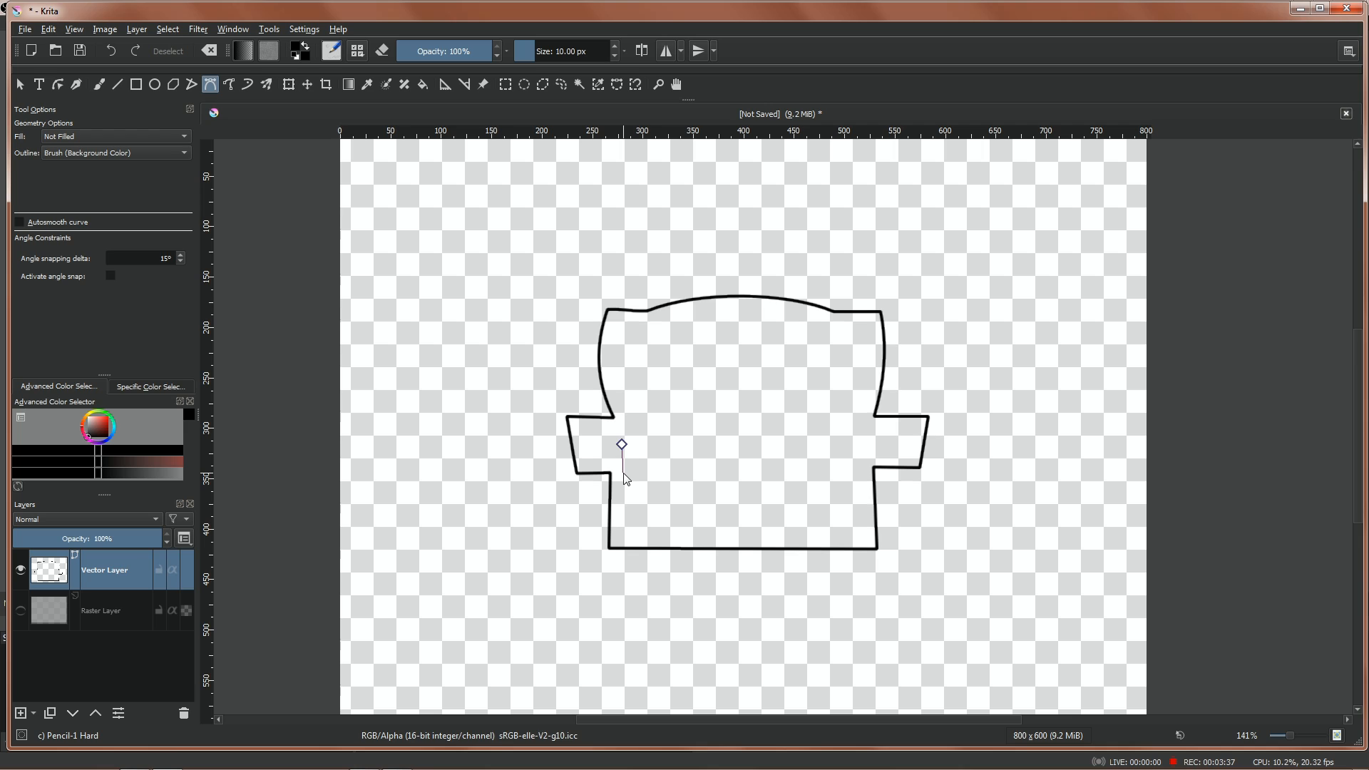
{"action": "left_click_drag", "start_coordinate": [623, 473], "coordinate": [625, 473]}
{"action": "left_click", "coordinate": [626, 472]}
{"action": "left_click", "coordinate": [855, 468]}
{"action": "left_click", "coordinate": [859, 436]}
{"action": "left_click", "coordinate": [621, 445]}
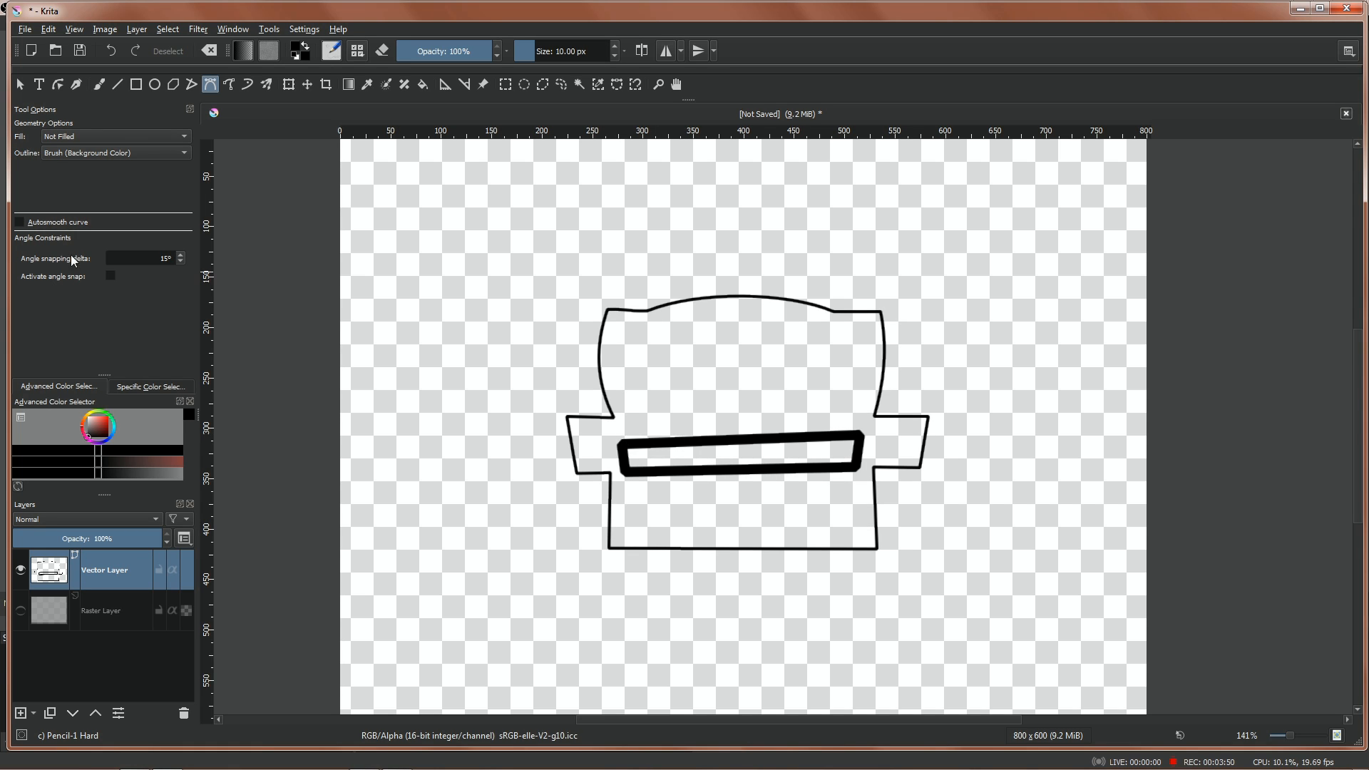
Step: Set the seat cushion's stroke thickness to 3 px
{"action": "left_click", "coordinate": [21, 84]}
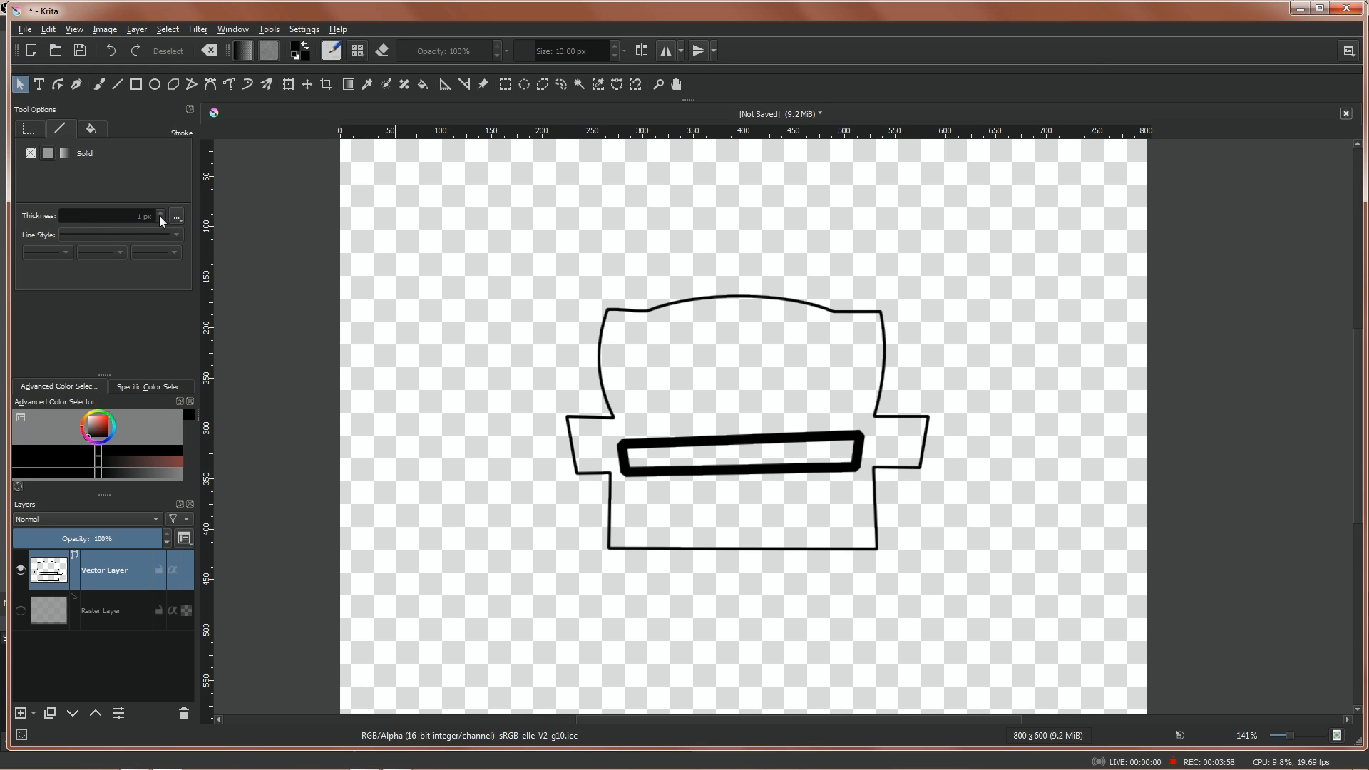
{"action": "left_click", "coordinate": [722, 448]}
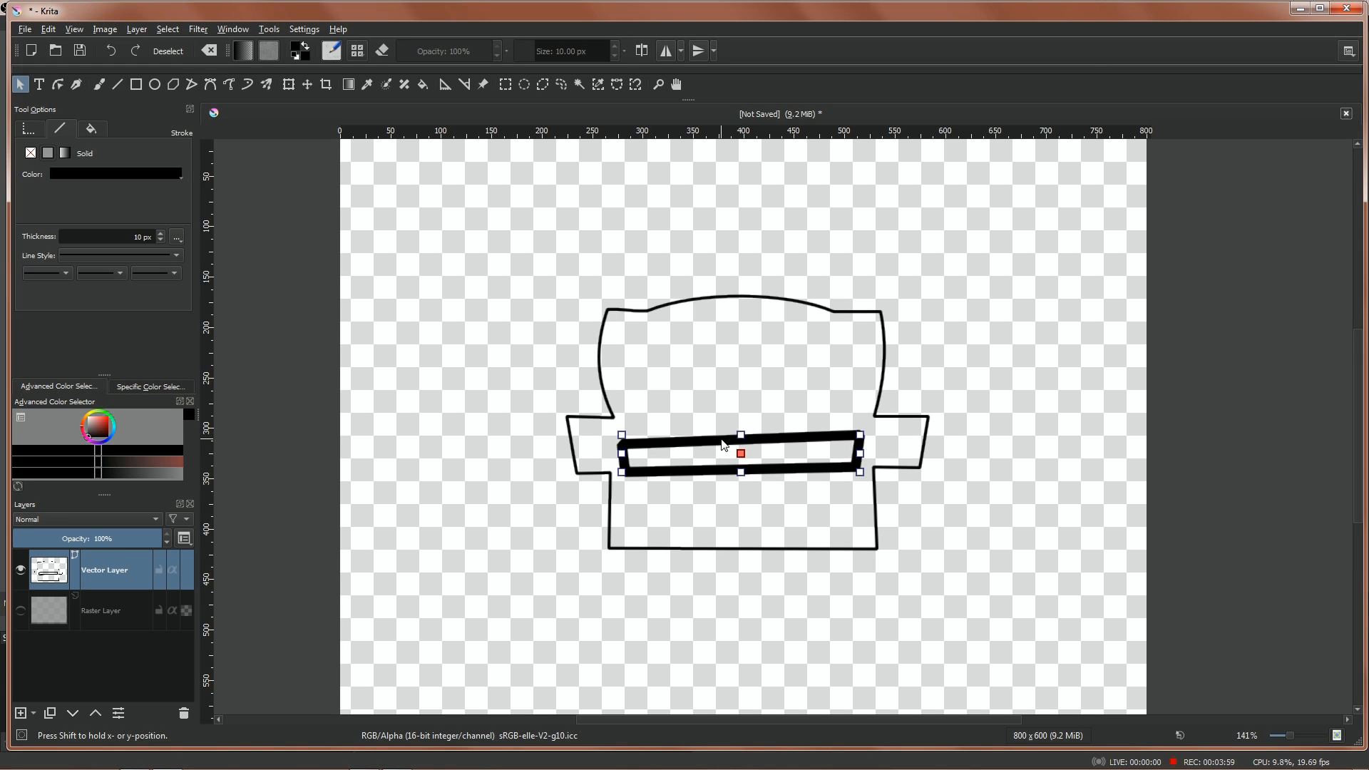
{"action": "left_click", "coordinate": [160, 241]}
{"action": "left_click", "coordinate": [160, 240]}
{"action": "left_click", "coordinate": [160, 241]}
{"action": "left_click", "coordinate": [160, 241]}
{"action": "left_click", "coordinate": [160, 241]}
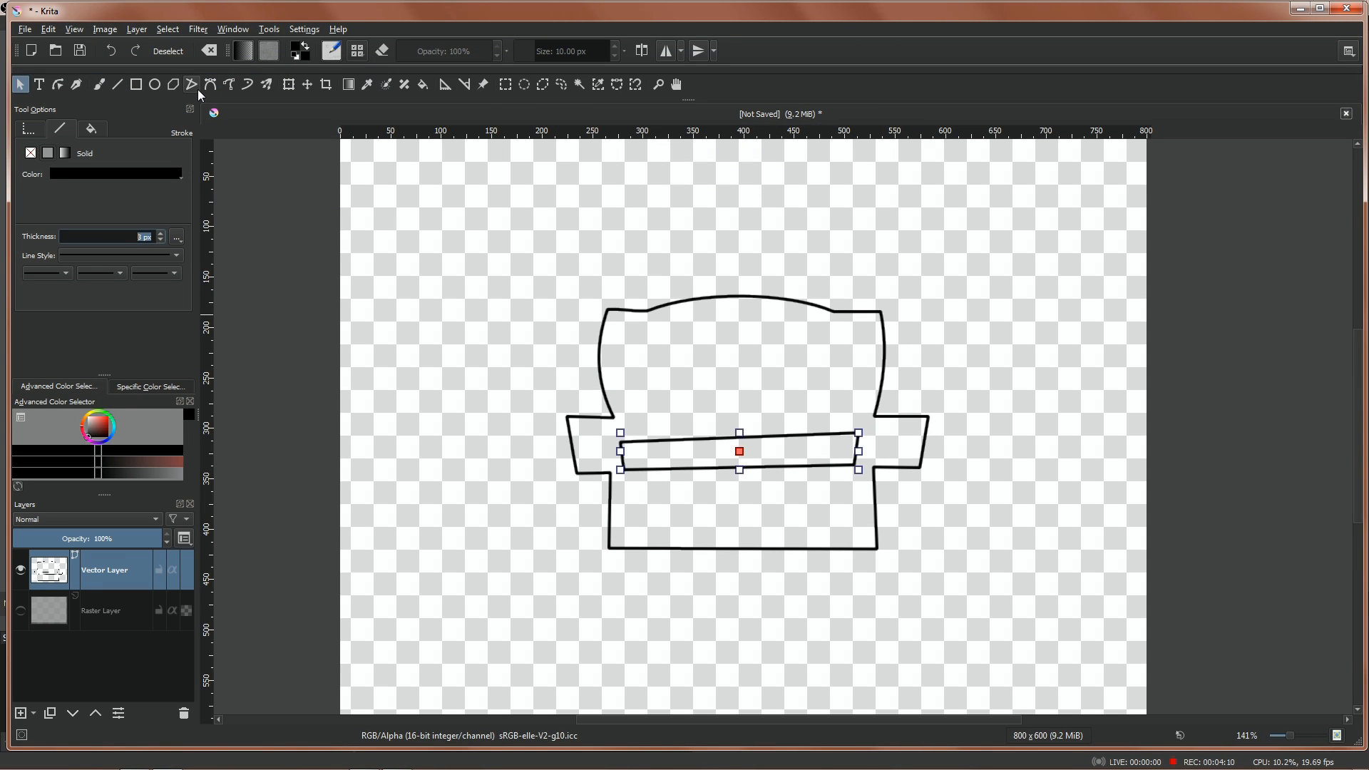
Step: Edit the seat cushion's four corner points to make it taller, with a level bottom edge and both upper corners aligned
{"action": "left_click", "coordinate": [57, 87]}
{"action": "left_click_drag", "start_coordinate": [619, 443], "coordinate": [626, 434]}
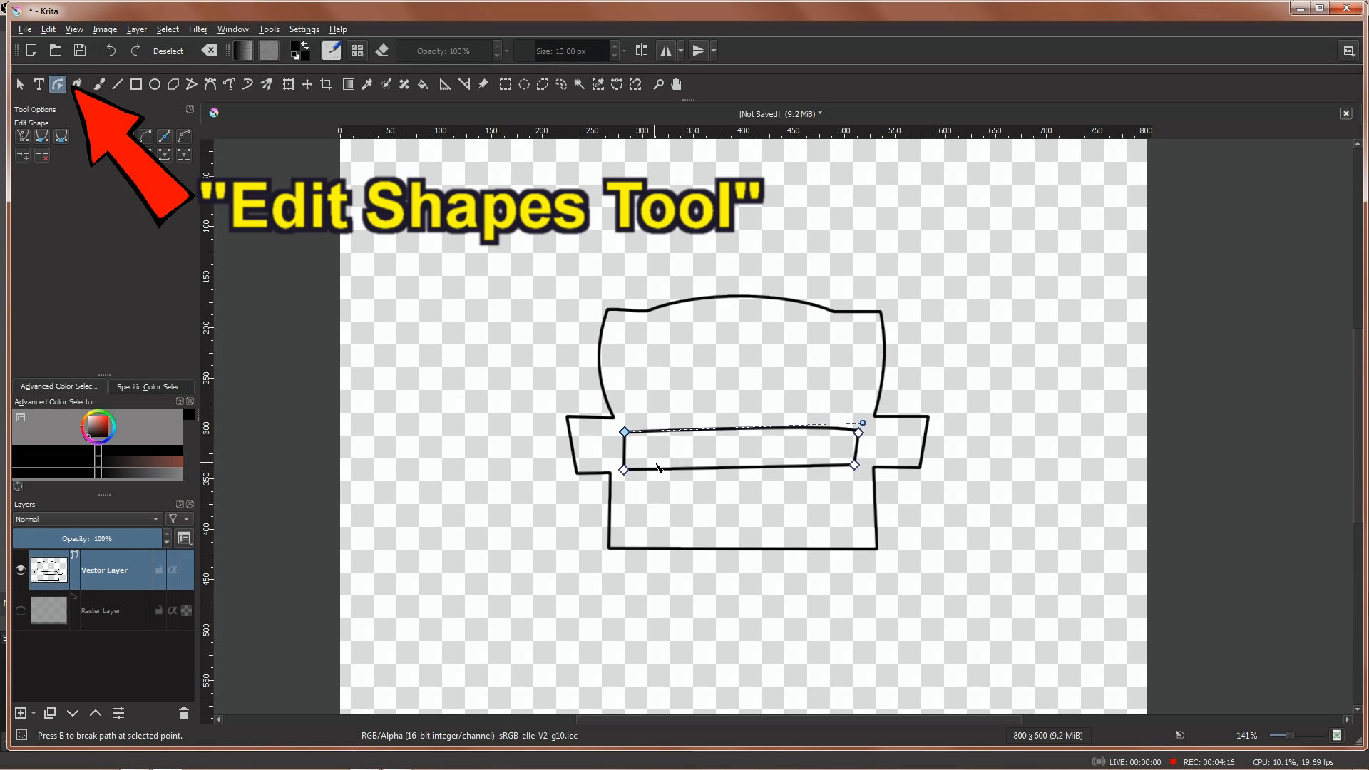
{"action": "left_click_drag", "start_coordinate": [855, 466], "coordinate": [860, 494]}
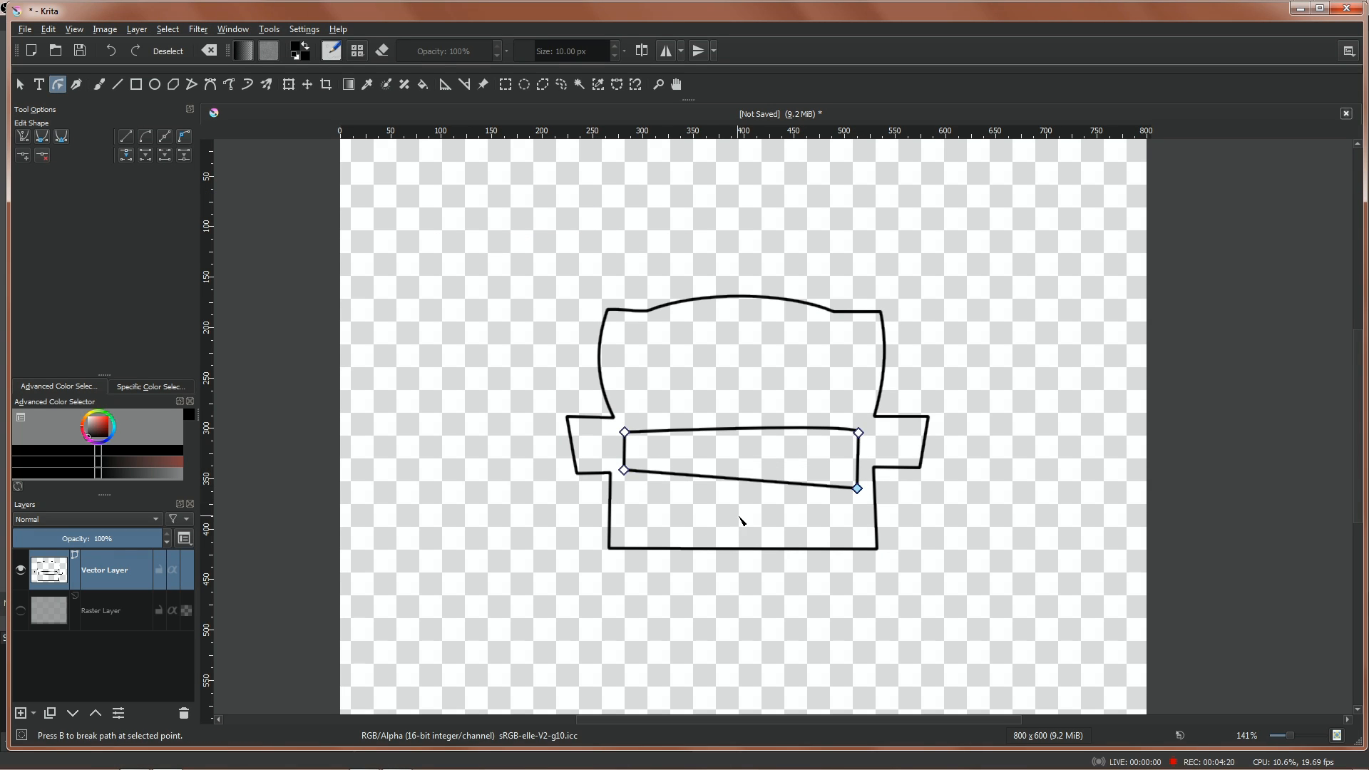
{"action": "left_click_drag", "start_coordinate": [623, 470], "coordinate": [628, 491]}
{"action": "left_click_drag", "start_coordinate": [857, 433], "coordinate": [860, 440]}
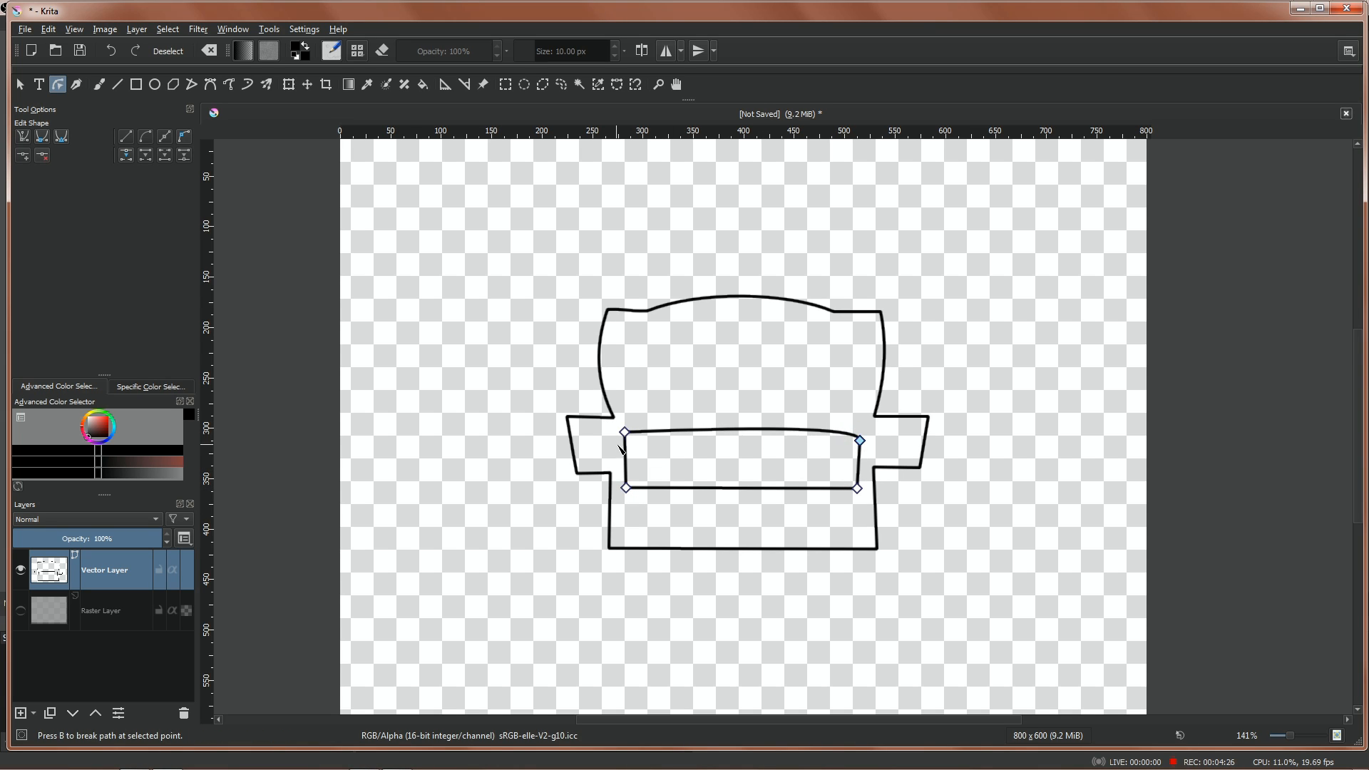
{"action": "left_click_drag", "start_coordinate": [625, 433], "coordinate": [627, 443]}
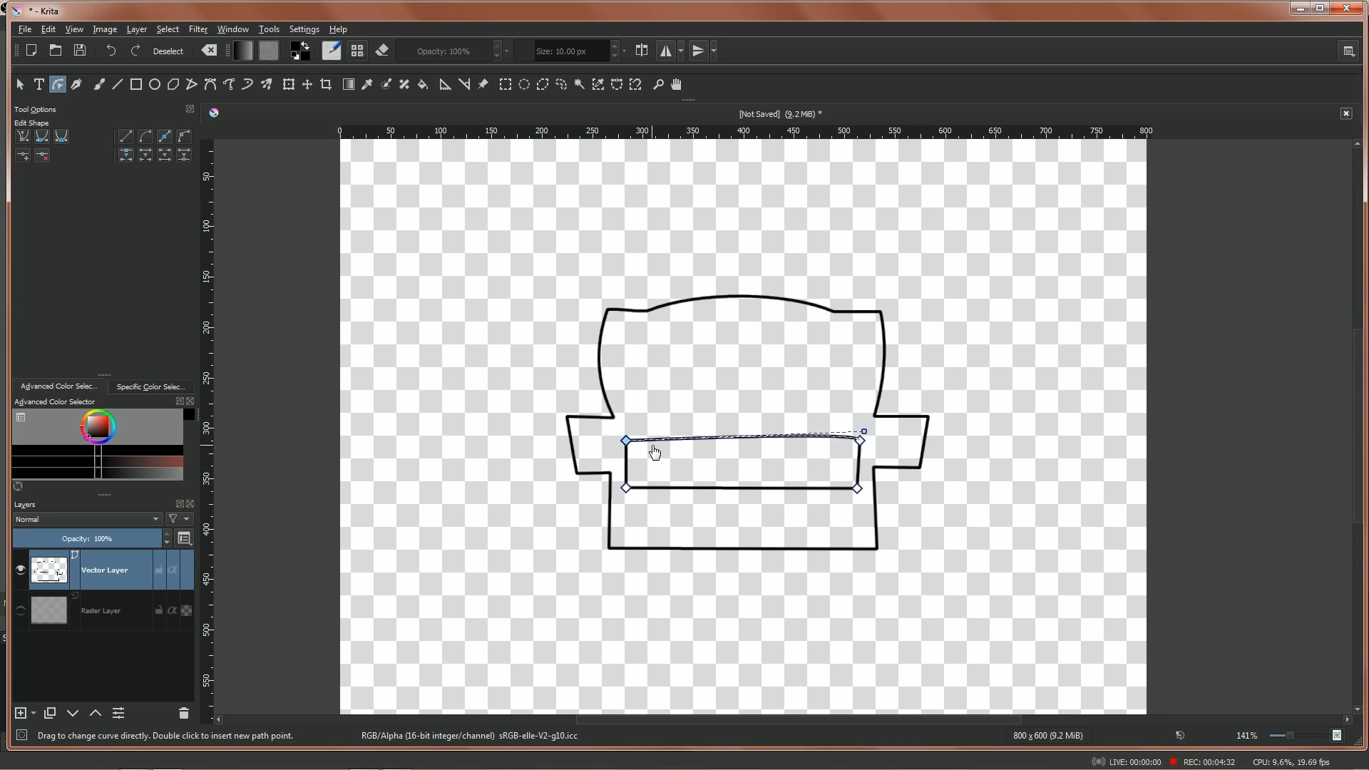
Step: Lower the seat cushion's two upper corner points, then bow its top edge and right side gently outward
{"action": "left_click_drag", "start_coordinate": [860, 441], "coordinate": [856, 449]}
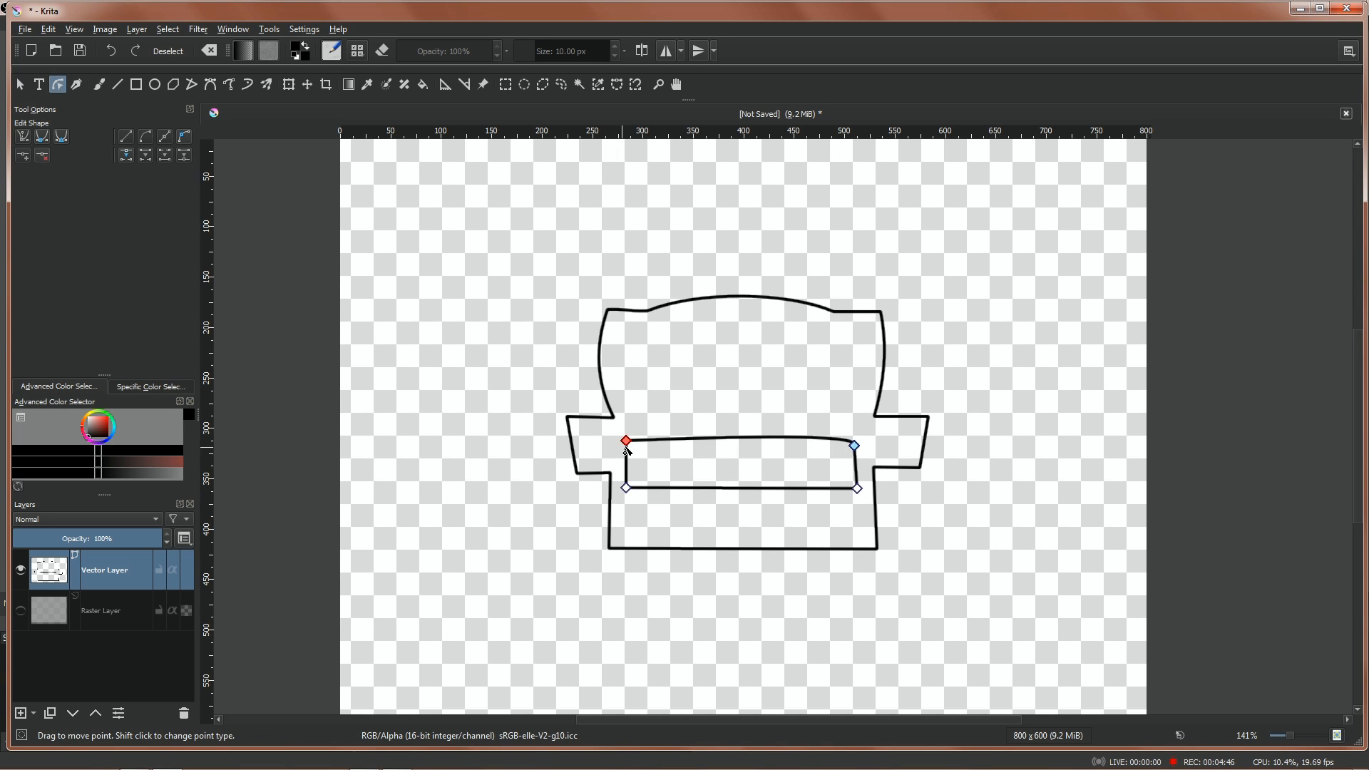
{"action": "left_click_drag", "start_coordinate": [628, 446], "coordinate": [627, 452]}
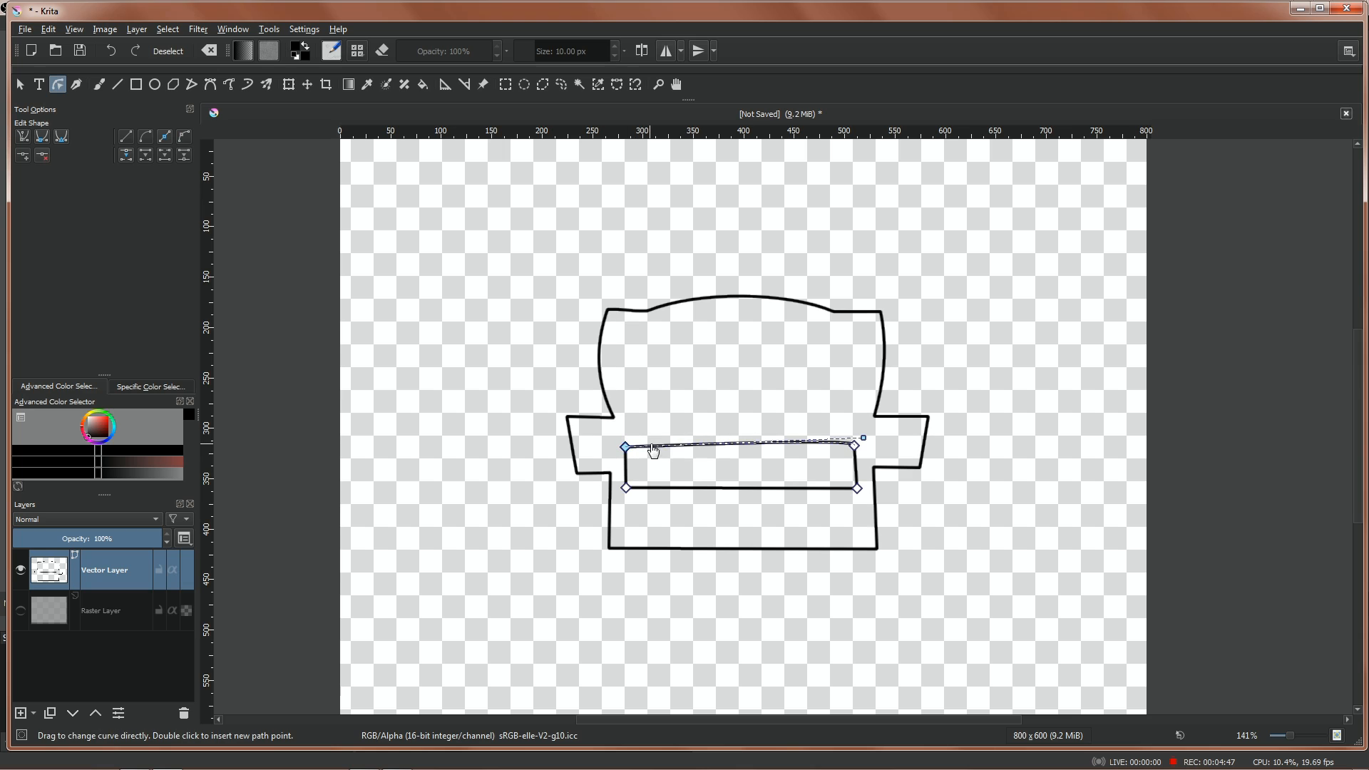
{"action": "left_click_drag", "start_coordinate": [863, 438], "coordinate": [663, 435]}
{"action": "left_click", "coordinate": [855, 447]}
{"action": "left_click_drag", "start_coordinate": [855, 447], "coordinate": [855, 446]}
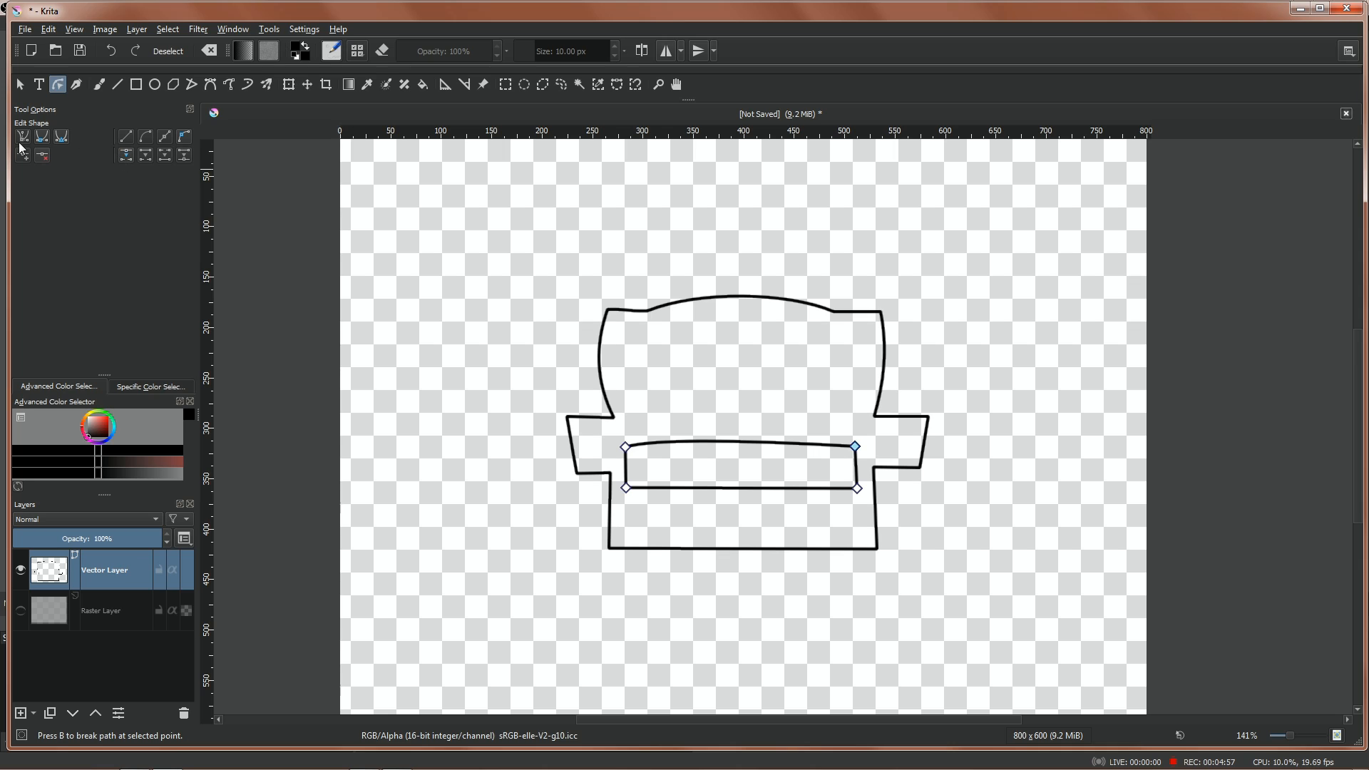
{"action": "left_click", "coordinate": [42, 137]}
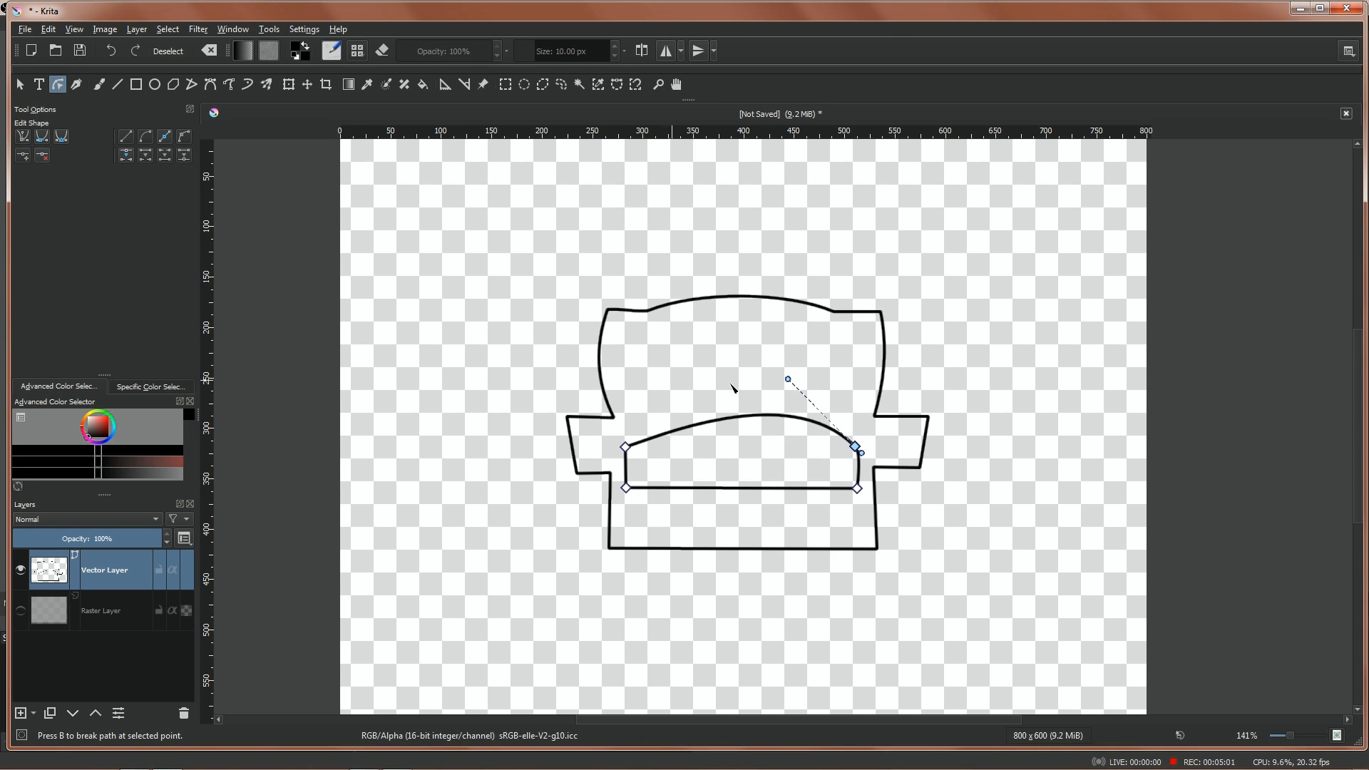
{"action": "left_click_drag", "start_coordinate": [788, 381], "coordinate": [866, 456]}
Step: Bow the seat cushion's left side and bottom edge slightly outward by adjusting its lower corner handles
{"action": "left_click", "coordinate": [625, 491]}
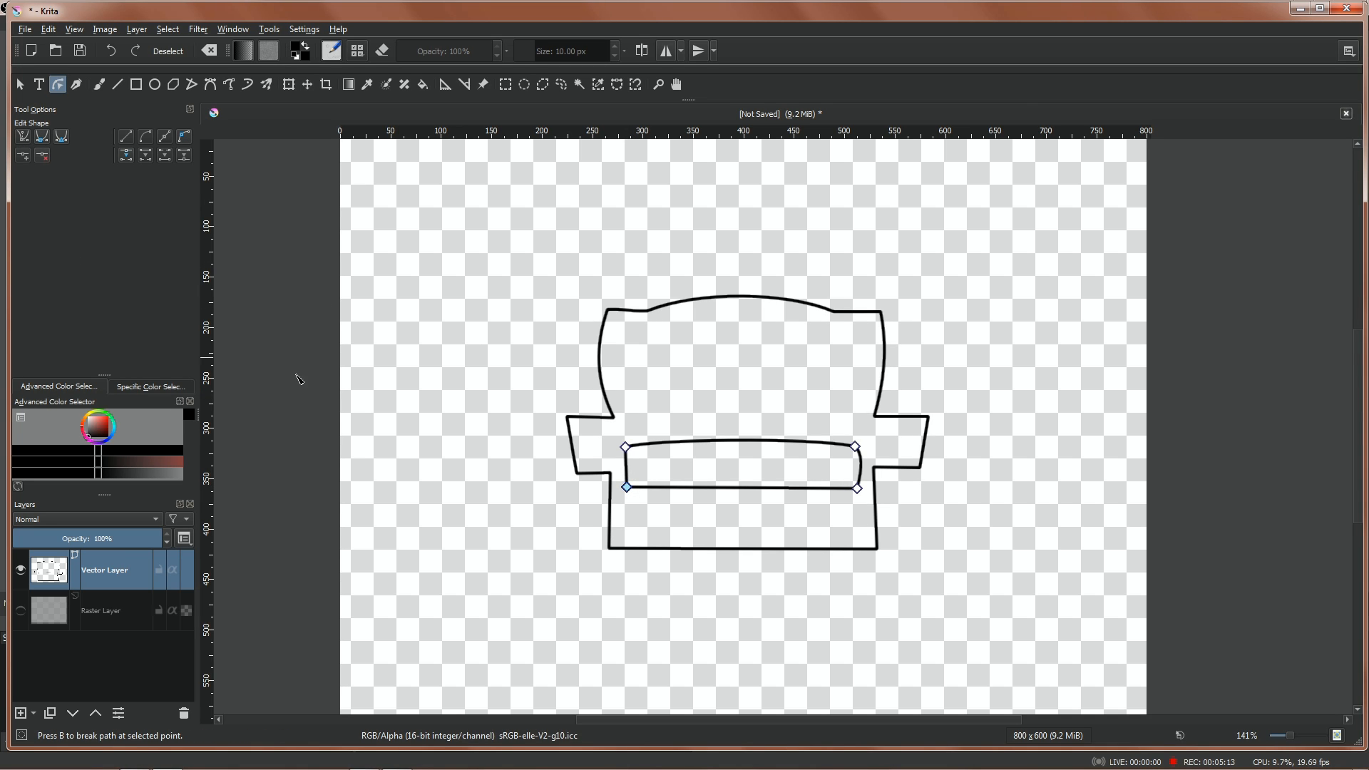
{"action": "left_click_drag", "start_coordinate": [646, 491], "coordinate": [651, 495]}
{"action": "left_click", "coordinate": [623, 470]}
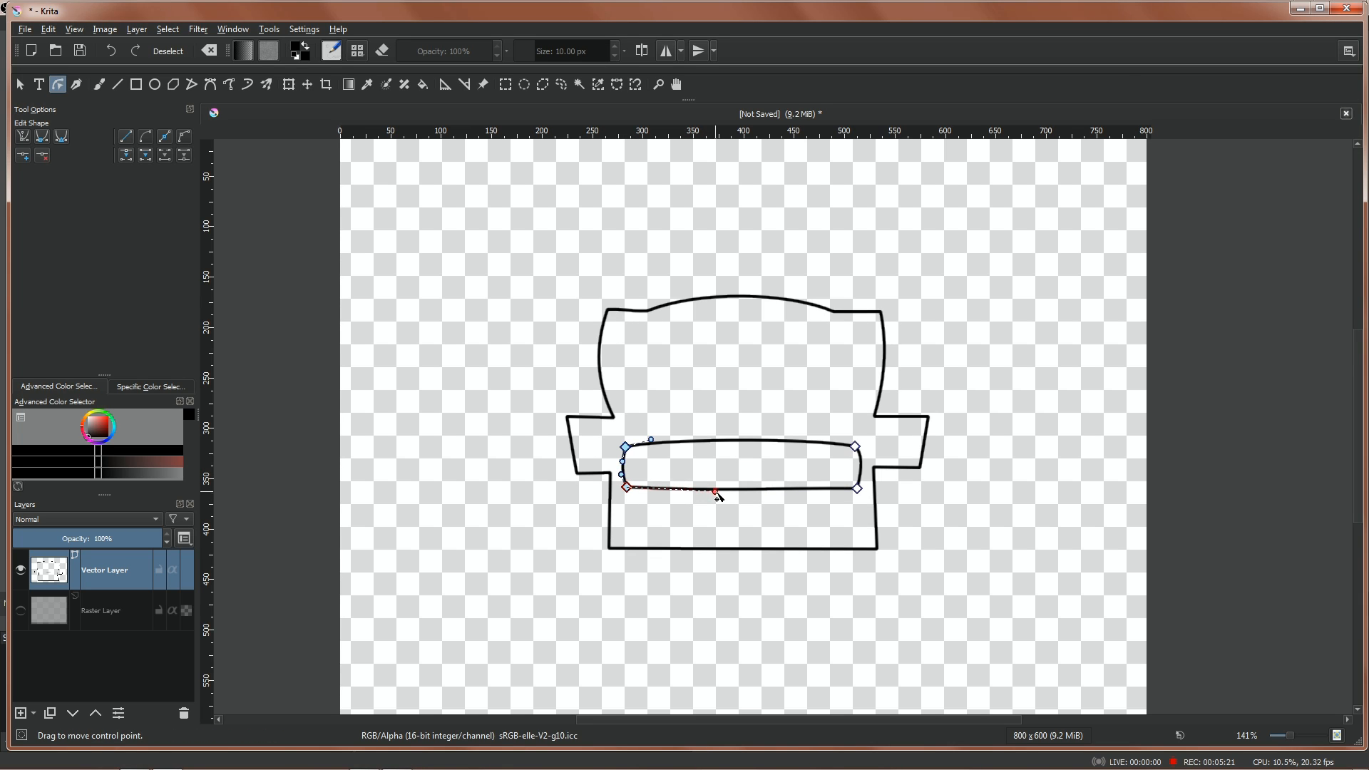
{"action": "left_click", "coordinate": [856, 489]}
{"action": "left_click_drag", "start_coordinate": [780, 493], "coordinate": [789, 495]}
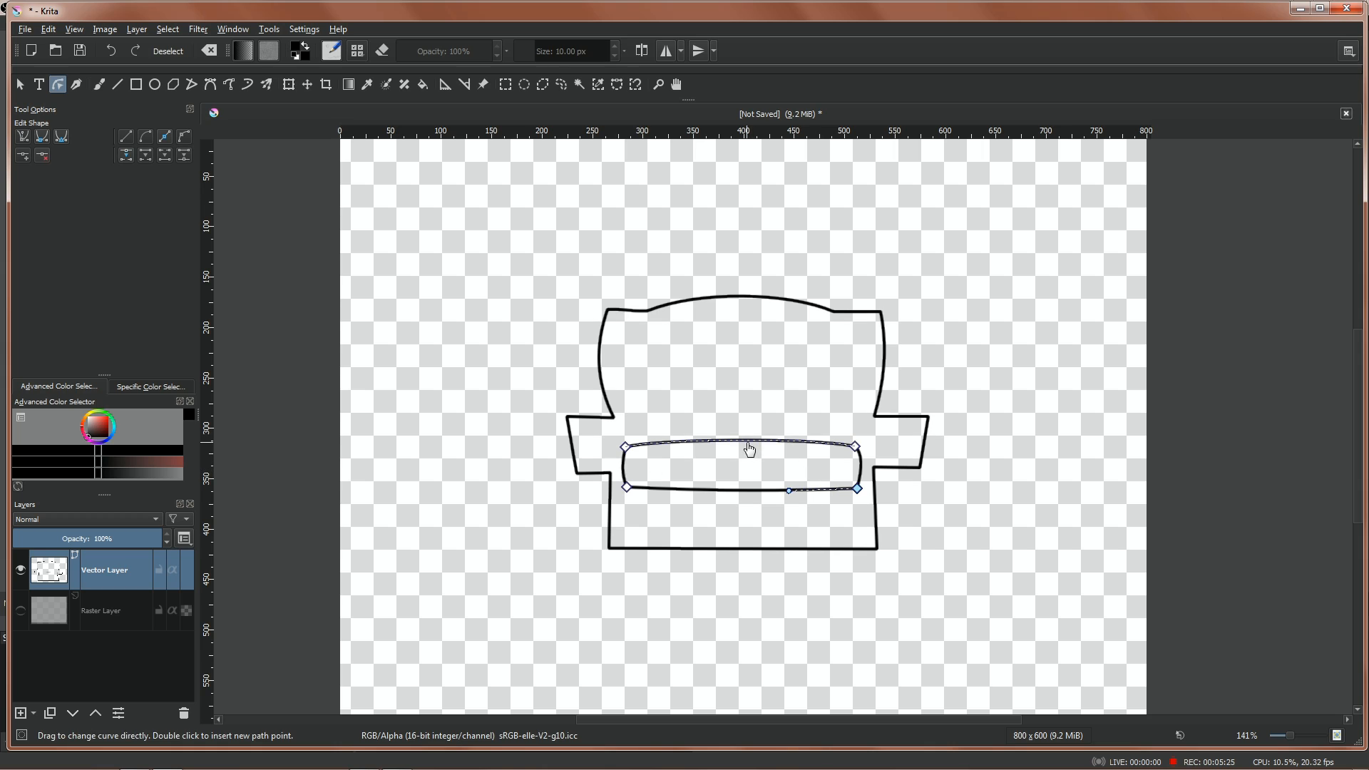
{"action": "left_click", "coordinate": [713, 471]}
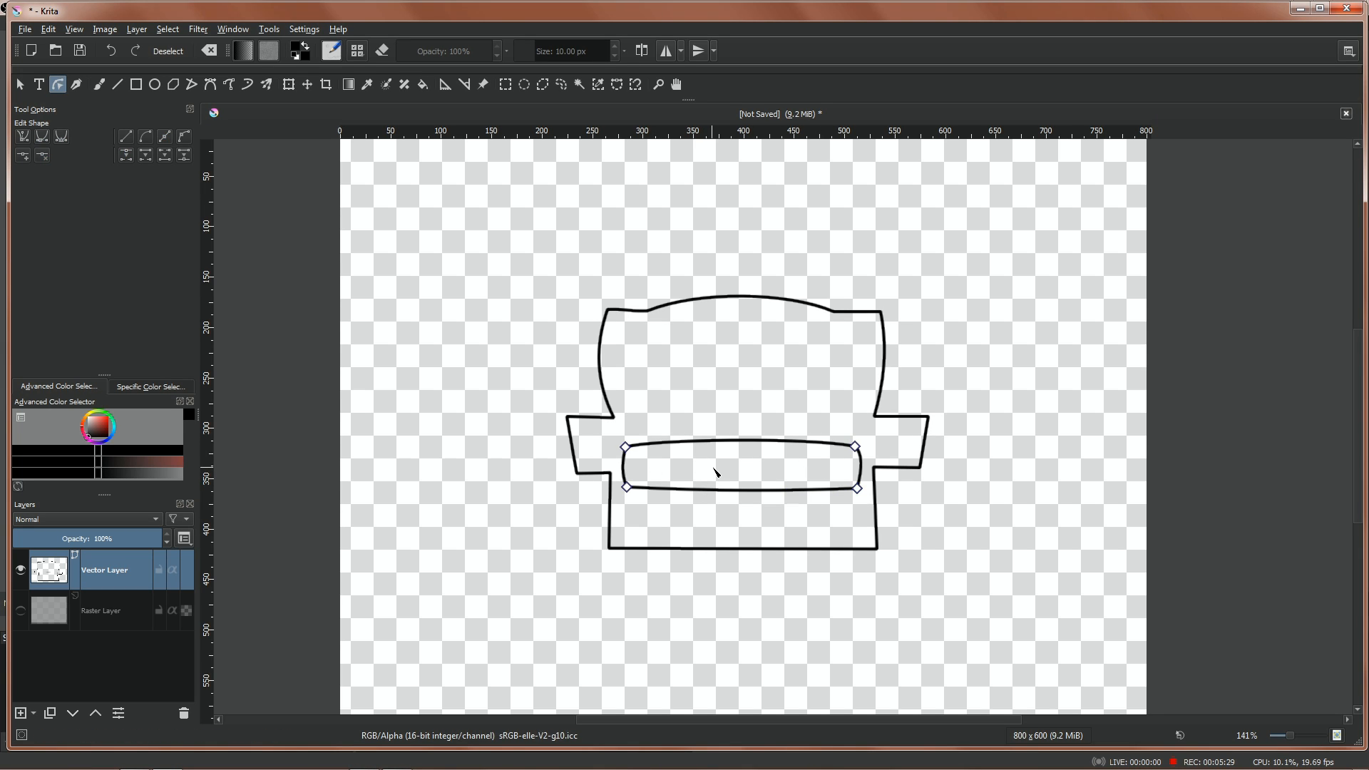
{"action": "left_click", "coordinate": [769, 447]}
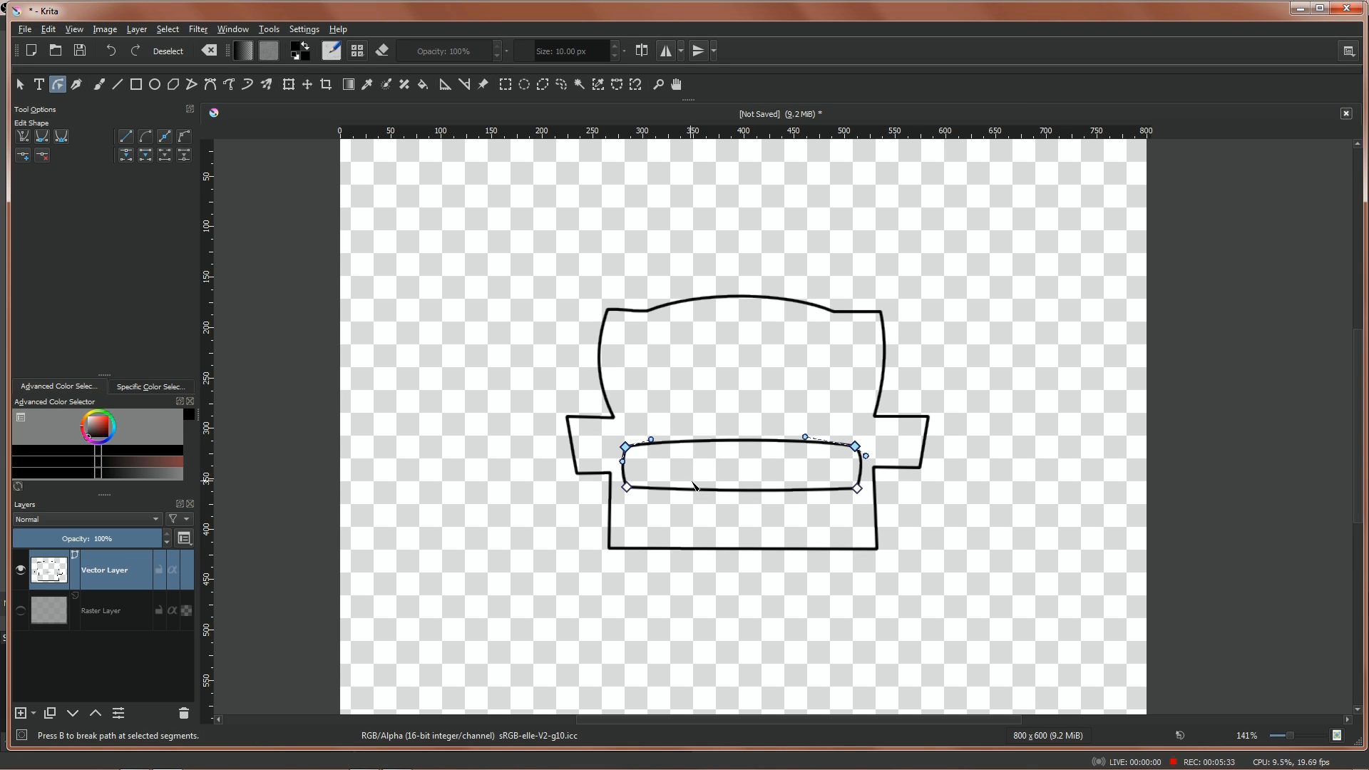
Step: Give the seat cushion a solid fill and adjust its color to a light tan
{"action": "left_click", "coordinate": [20, 85]}
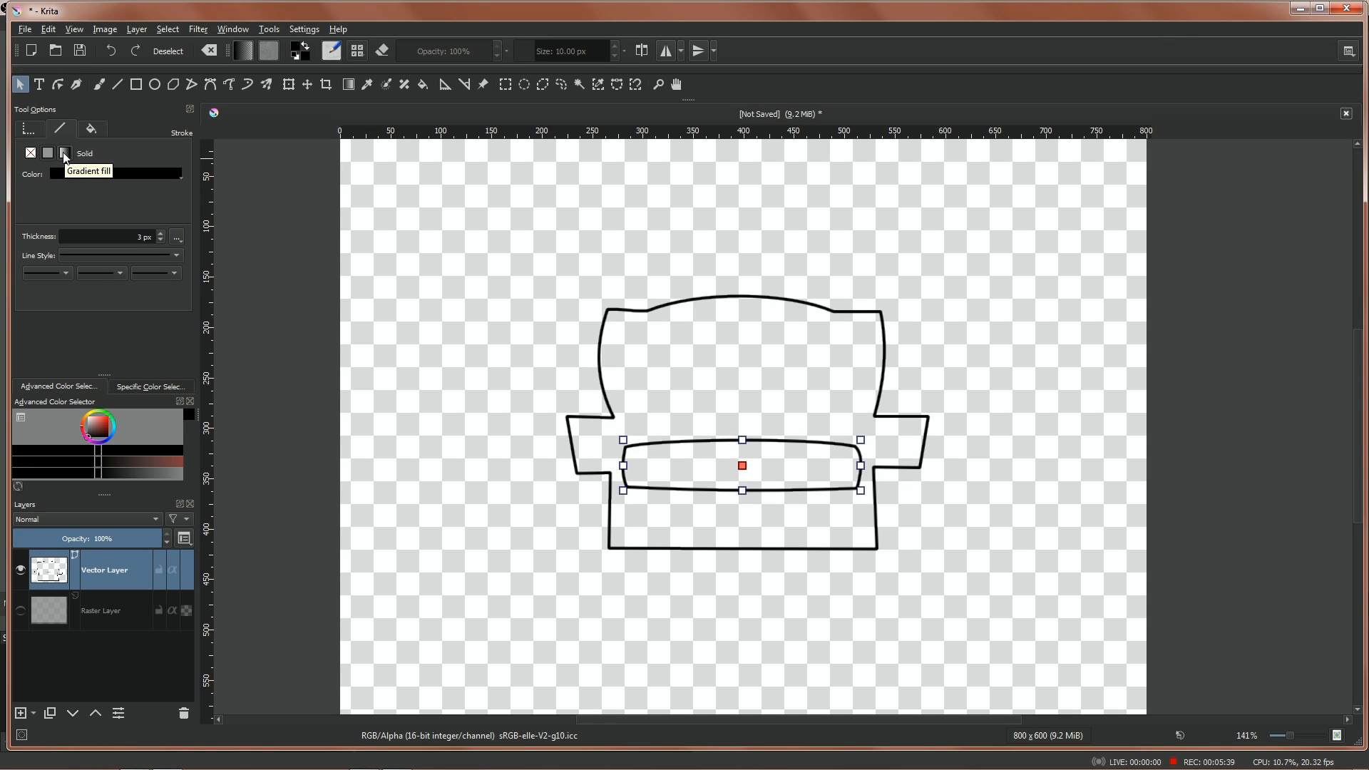
{"action": "left_click", "coordinate": [90, 130]}
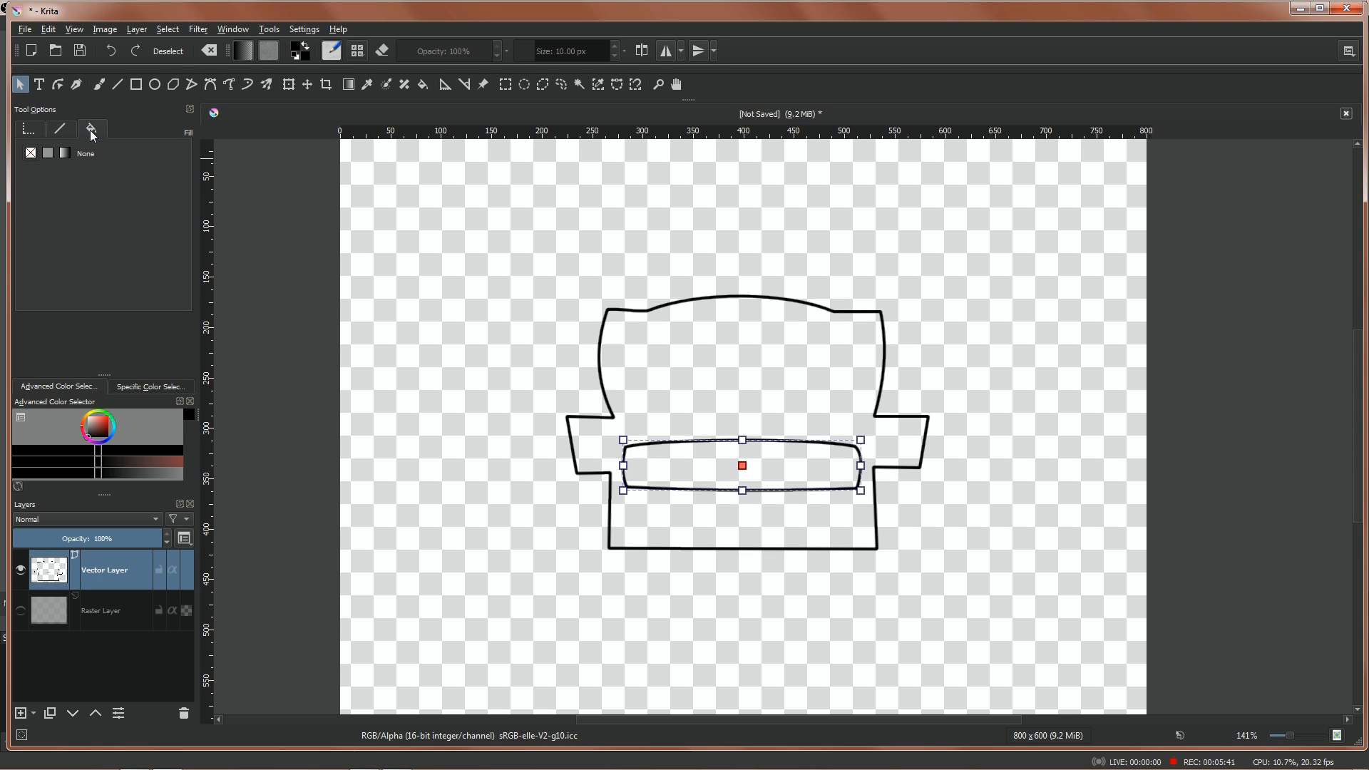
{"action": "left_click", "coordinate": [48, 154]}
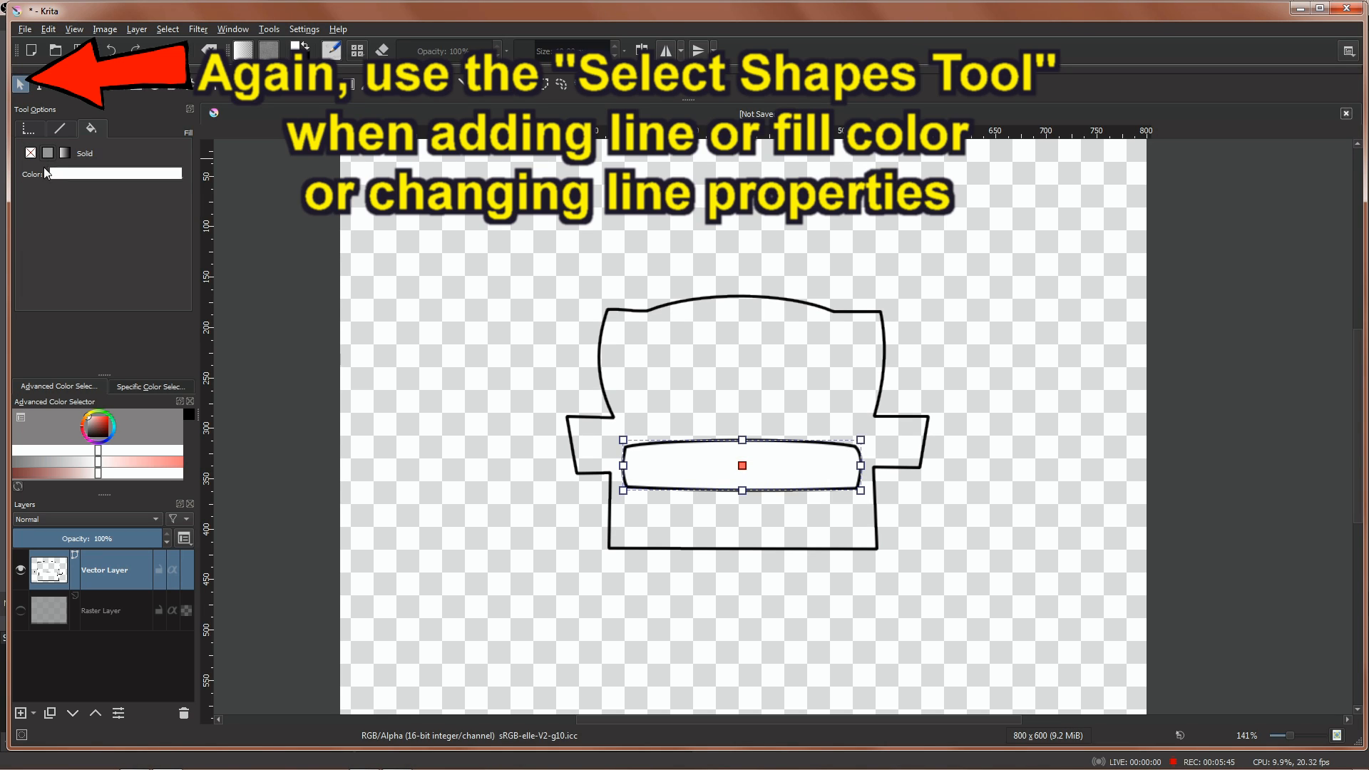
{"action": "left_click", "coordinate": [110, 174]}
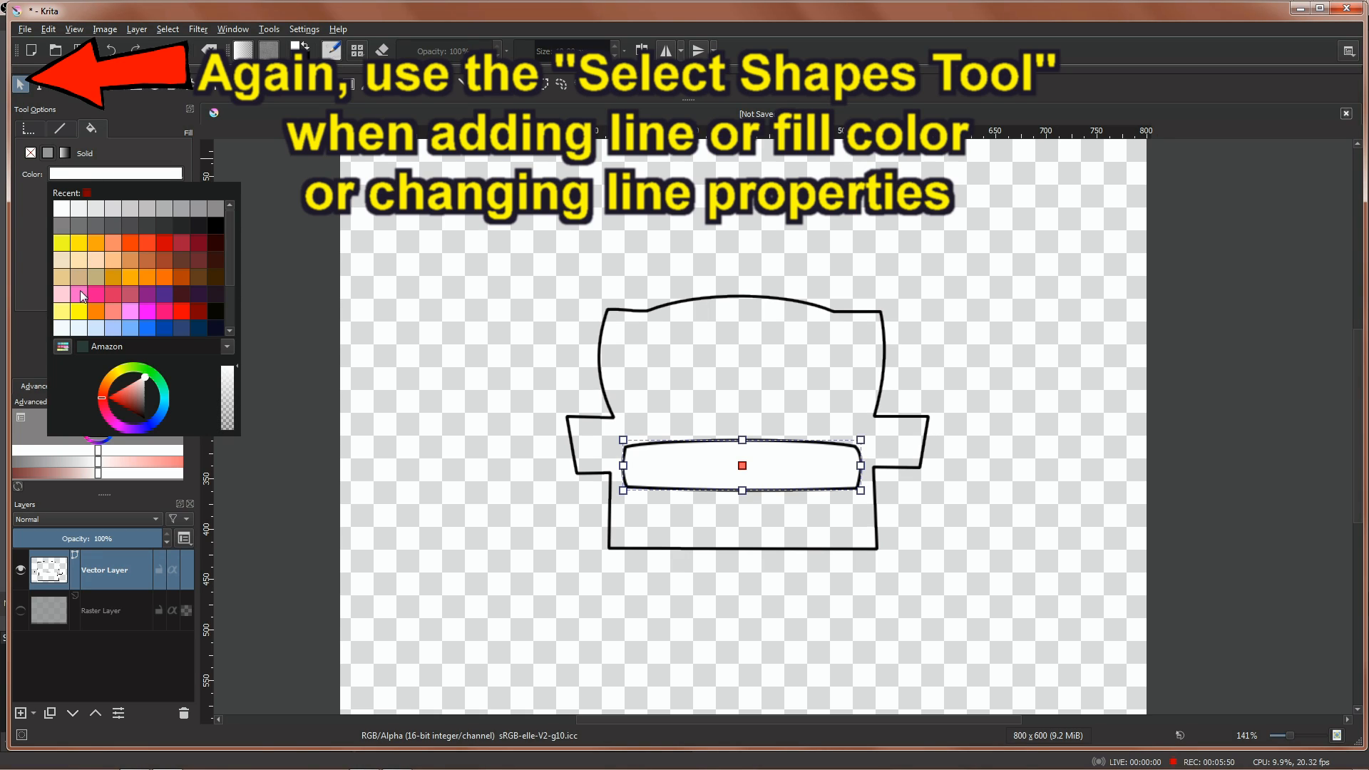
{"action": "left_click", "coordinate": [97, 241]}
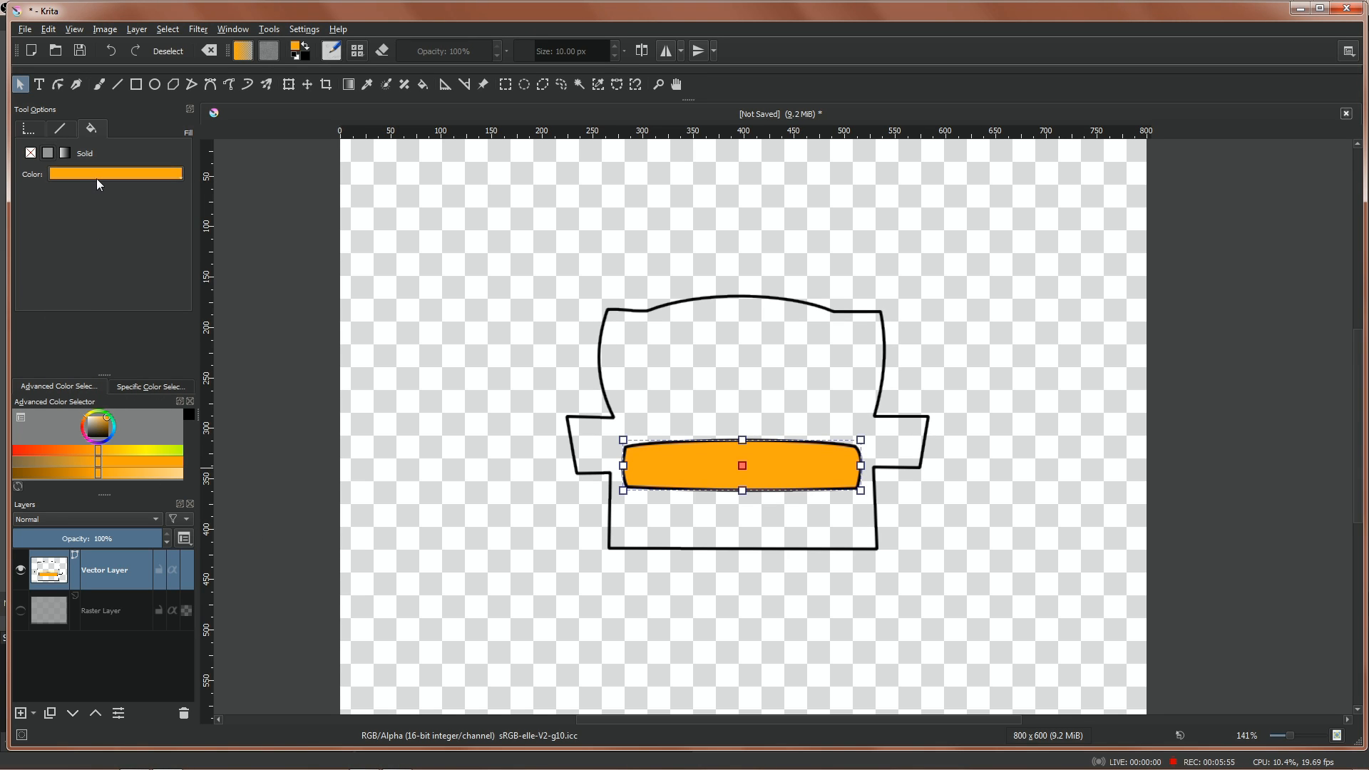
{"action": "left_click_drag", "start_coordinate": [99, 432], "coordinate": [99, 430]}
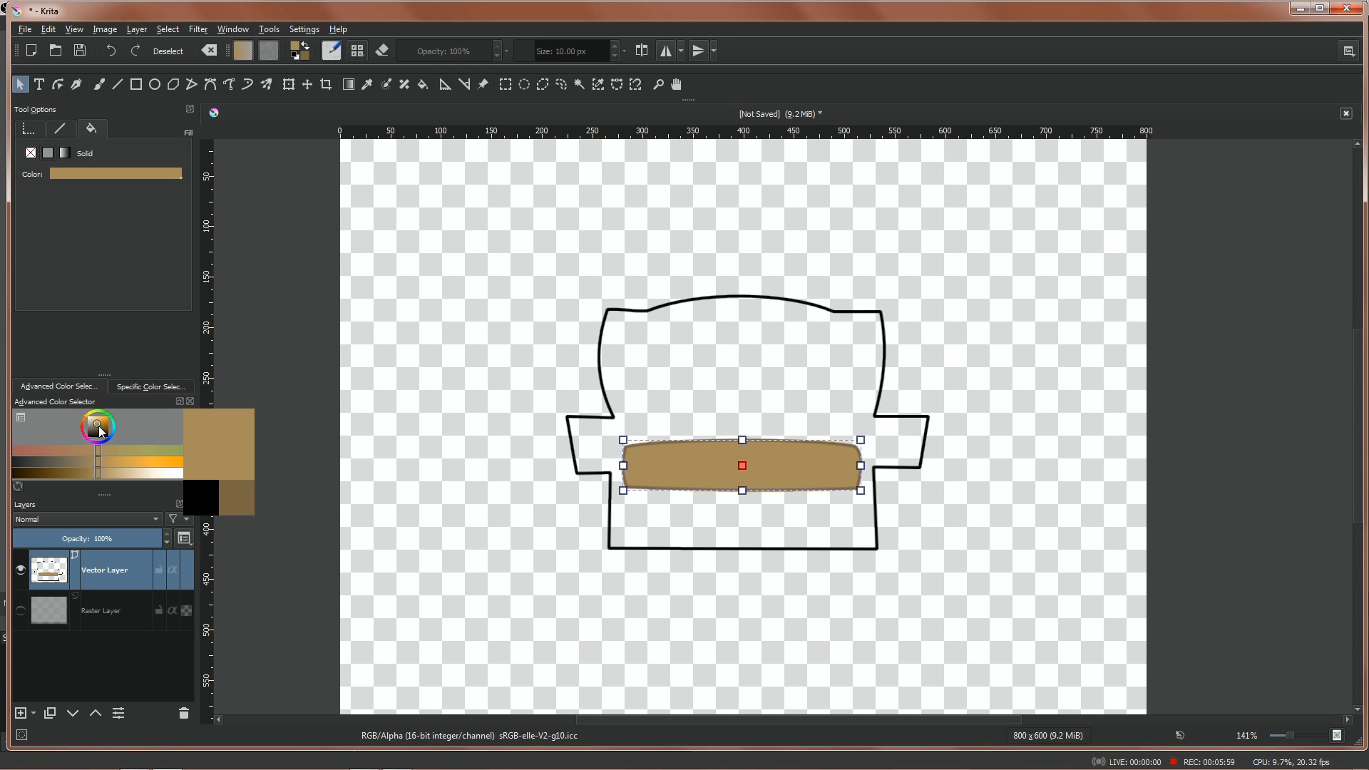
{"action": "left_click_drag", "start_coordinate": [98, 430], "coordinate": [102, 427]}
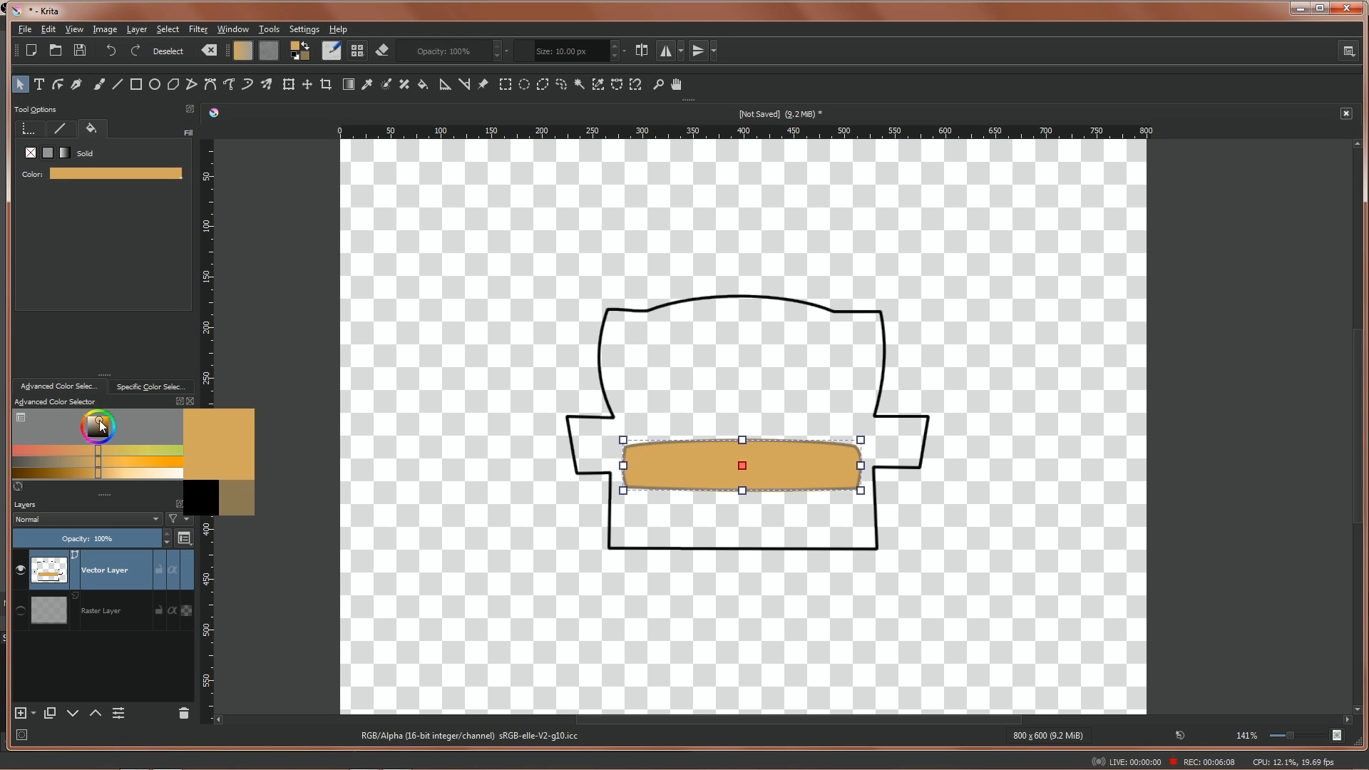
{"action": "left_click_drag", "start_coordinate": [101, 426], "coordinate": [101, 426]}
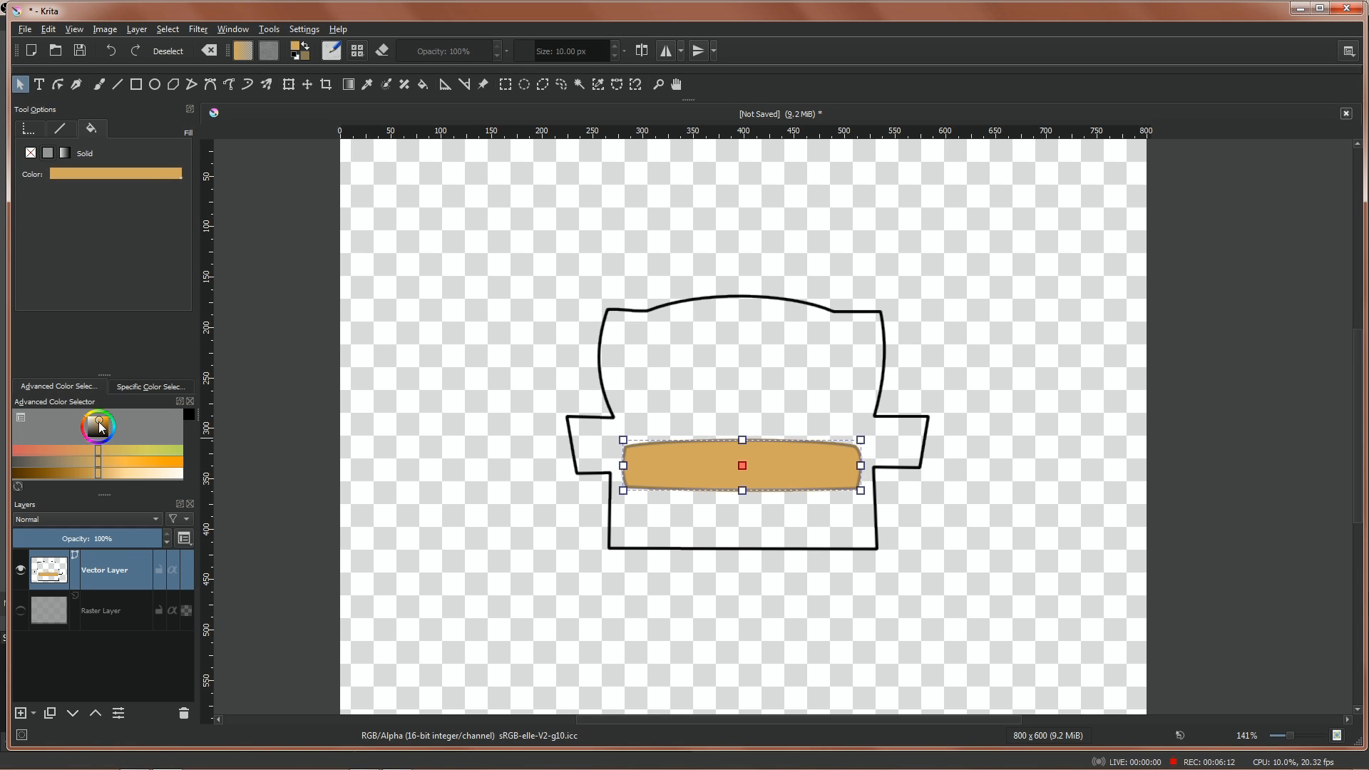
Step: Set the seat cushion's outline color to black
{"action": "left_click", "coordinate": [60, 128]}
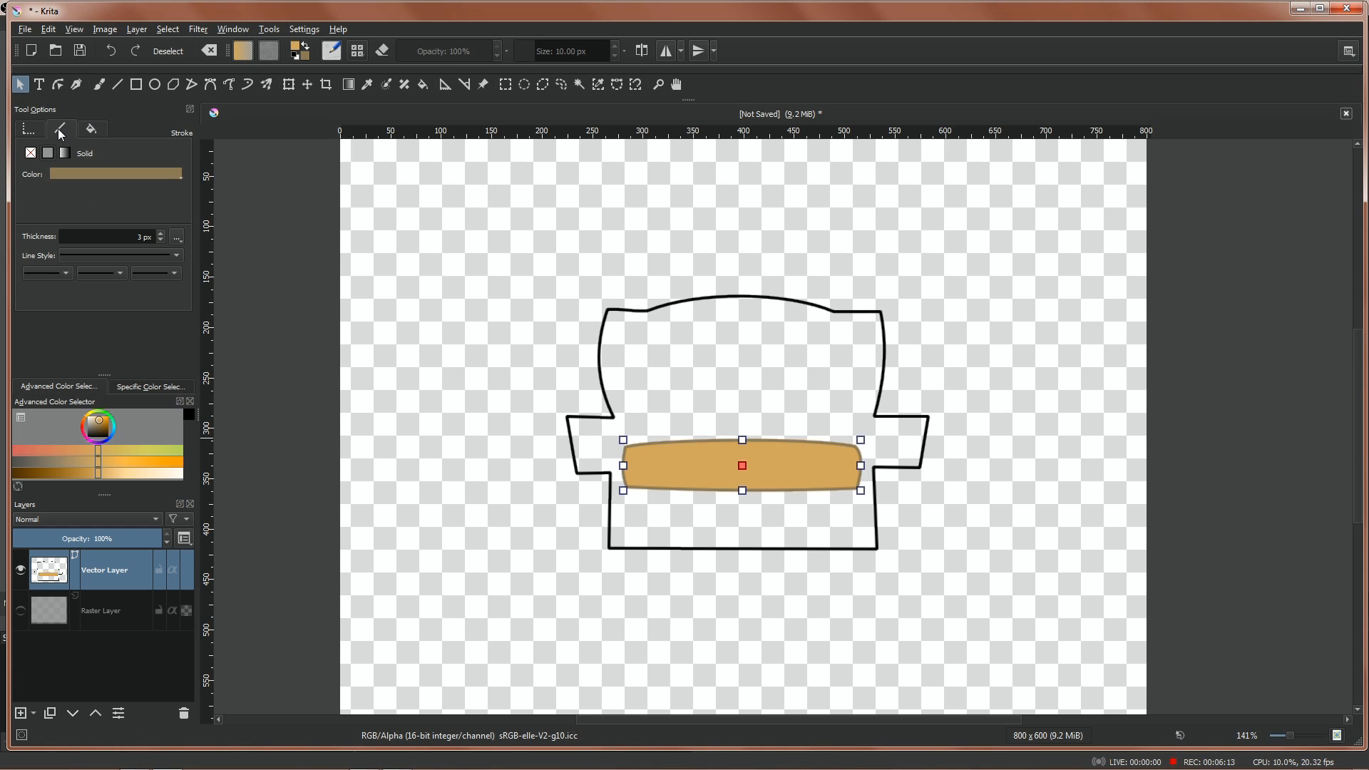
{"action": "left_click", "coordinate": [127, 174]}
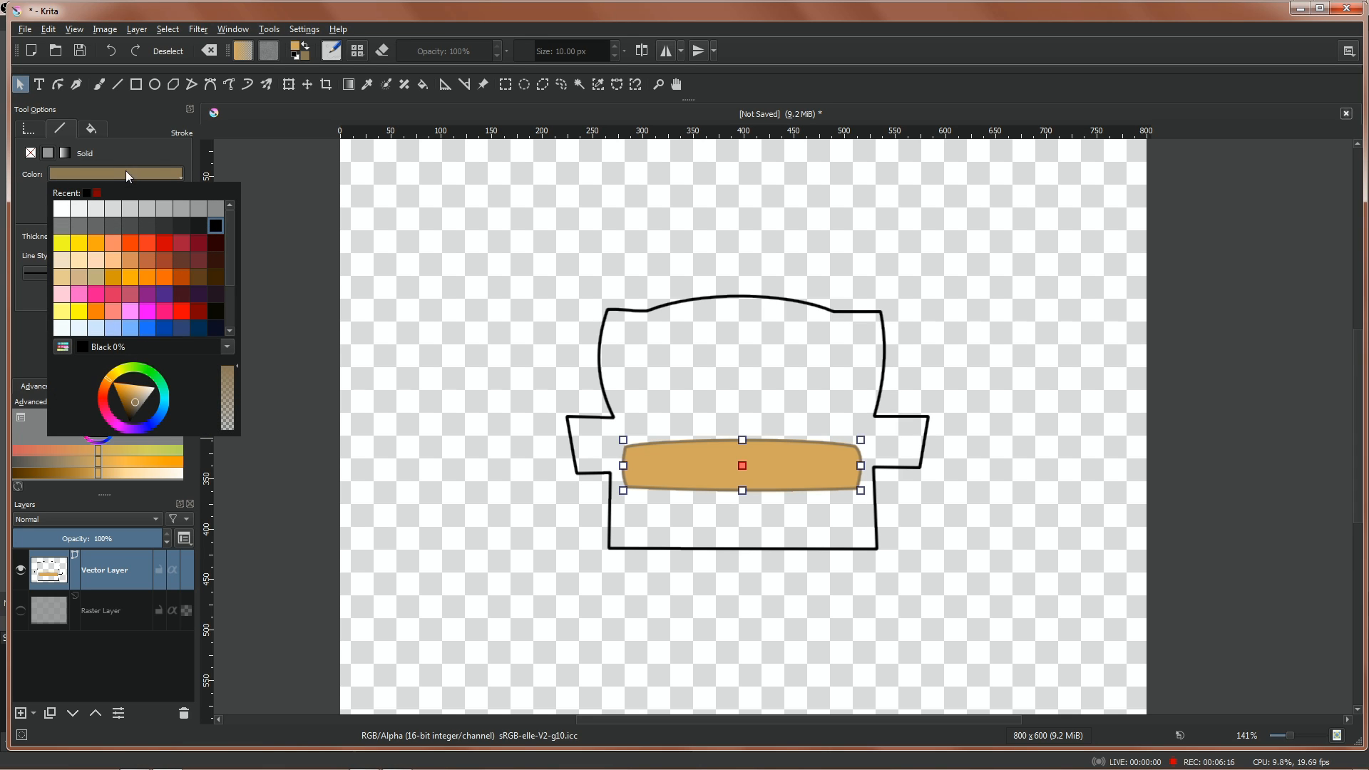
{"action": "left_click", "coordinate": [216, 224]}
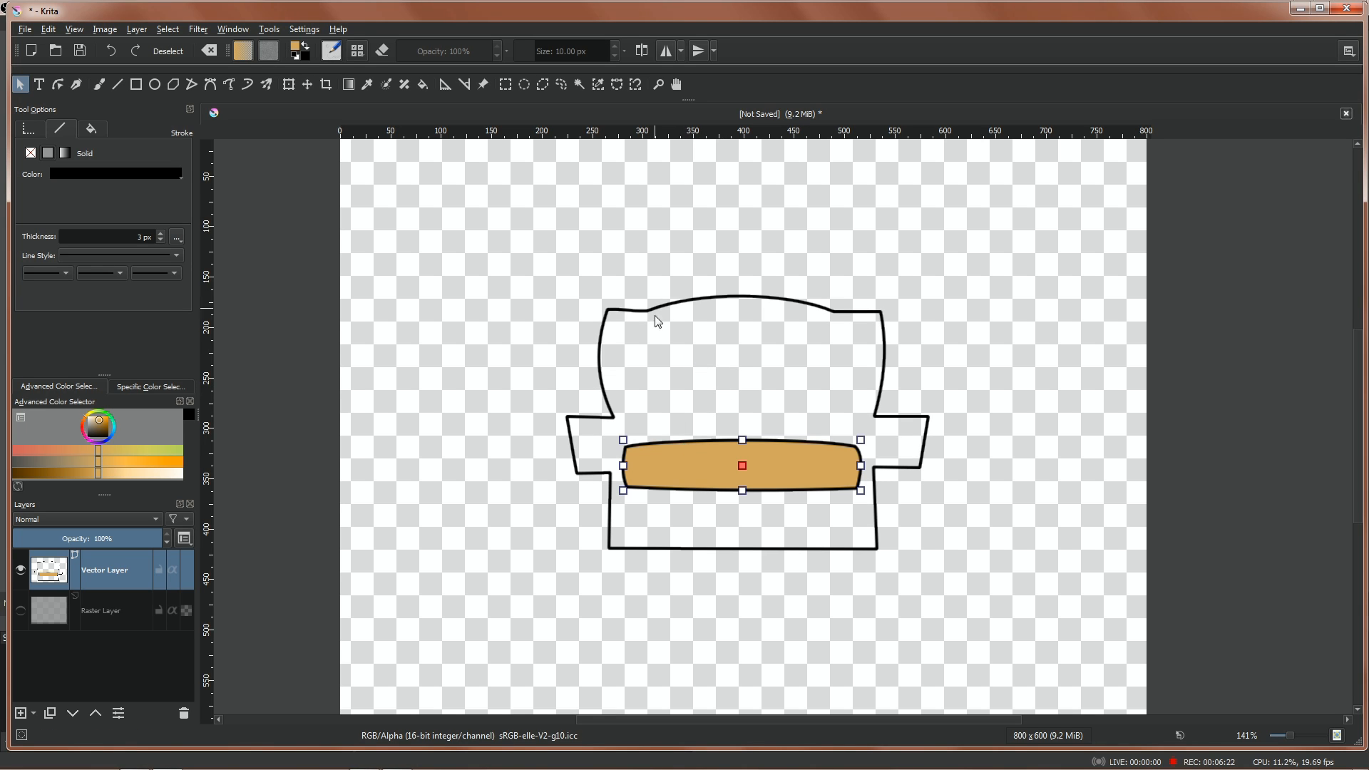
Step: Nudge the seat cushion slightly down and the armchair body slightly up
{"action": "mouse_move", "coordinate": [688, 463]}
{"action": "left_mouse_down"}
{"action": "mouse_move", "coordinate": [682, 449]}
{"action": "mouse_move", "coordinate": [687, 466]}
{"action": "left_mouse_up"}
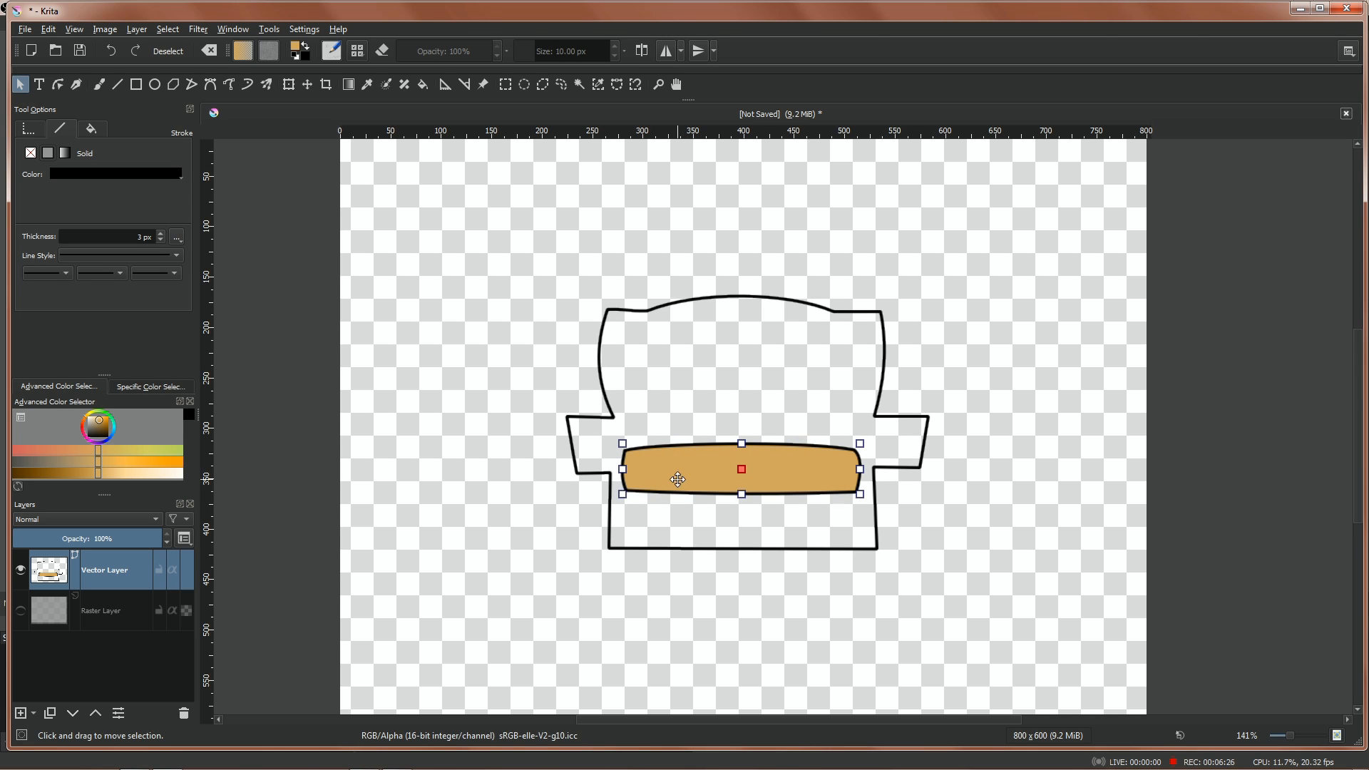
{"action": "left_click", "coordinate": [691, 428]}
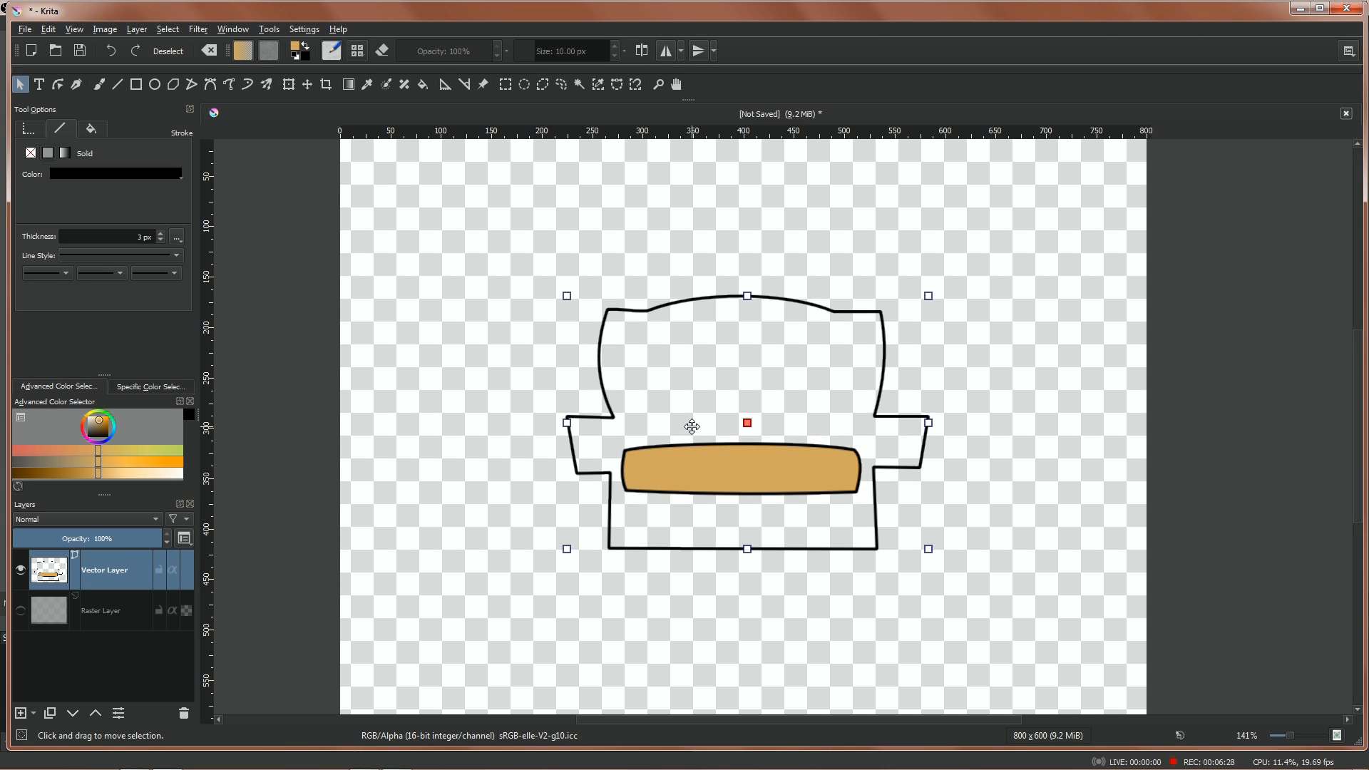
{"action": "left_click_drag", "start_coordinate": [657, 333], "coordinate": [657, 329]}
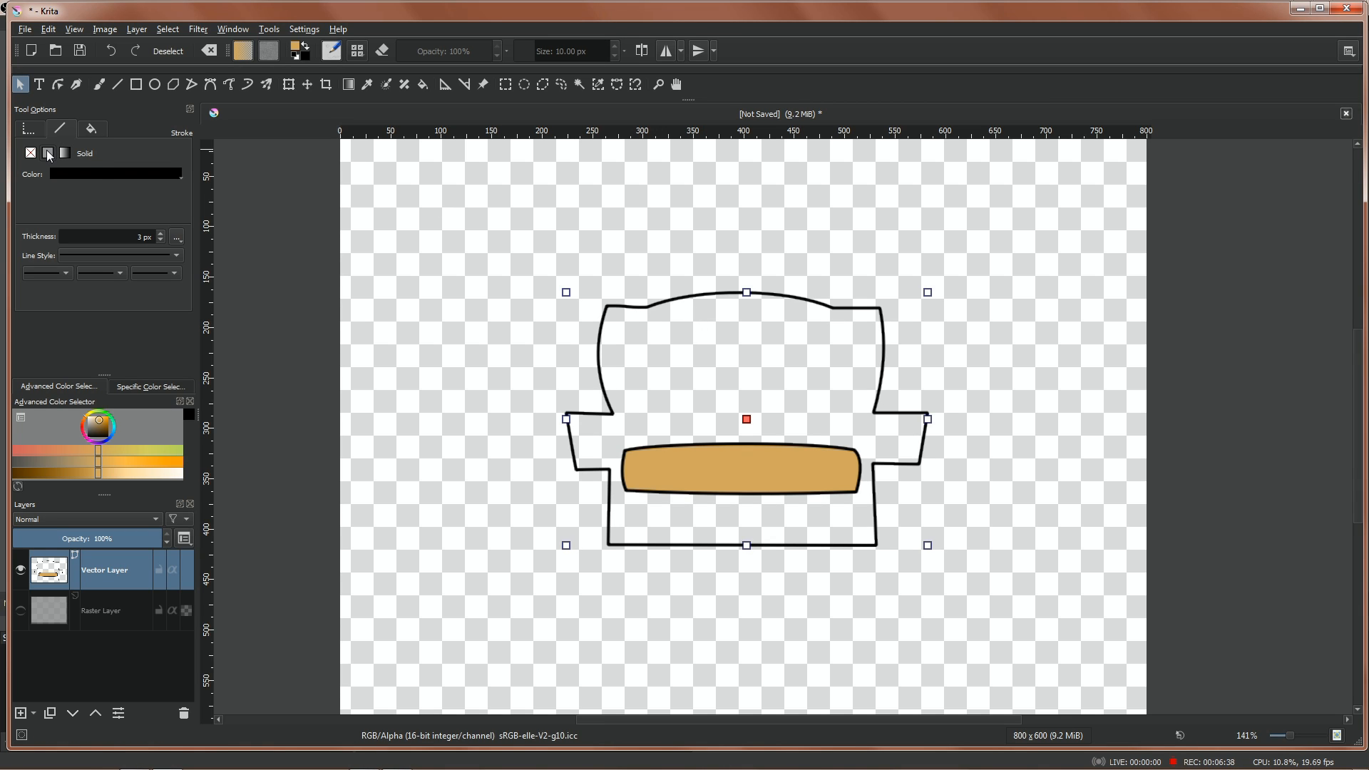
Step: Give the armchair body a solid fill in the same tan as the cushion, and deselect it
{"action": "left_click", "coordinate": [92, 131]}
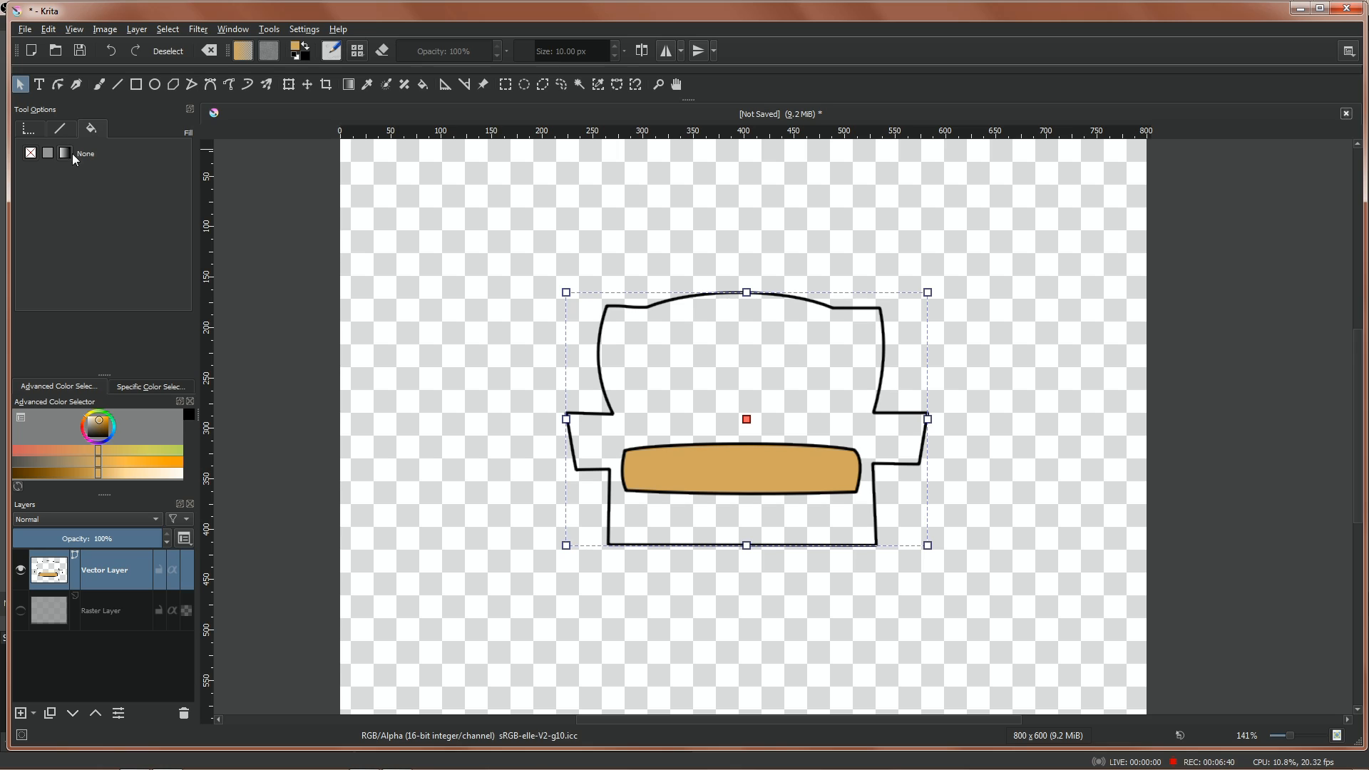
{"action": "left_click", "coordinate": [47, 152]}
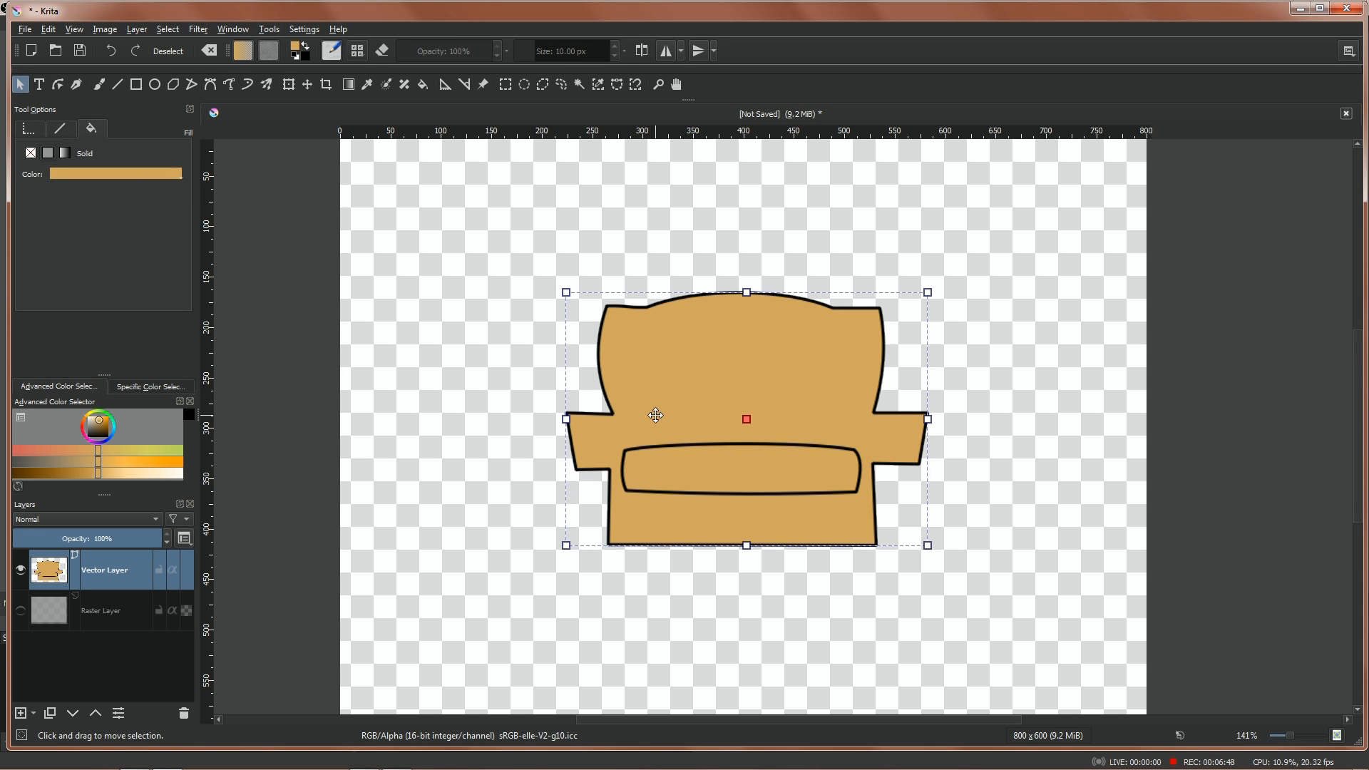
{"action": "left_click", "coordinate": [520, 253]}
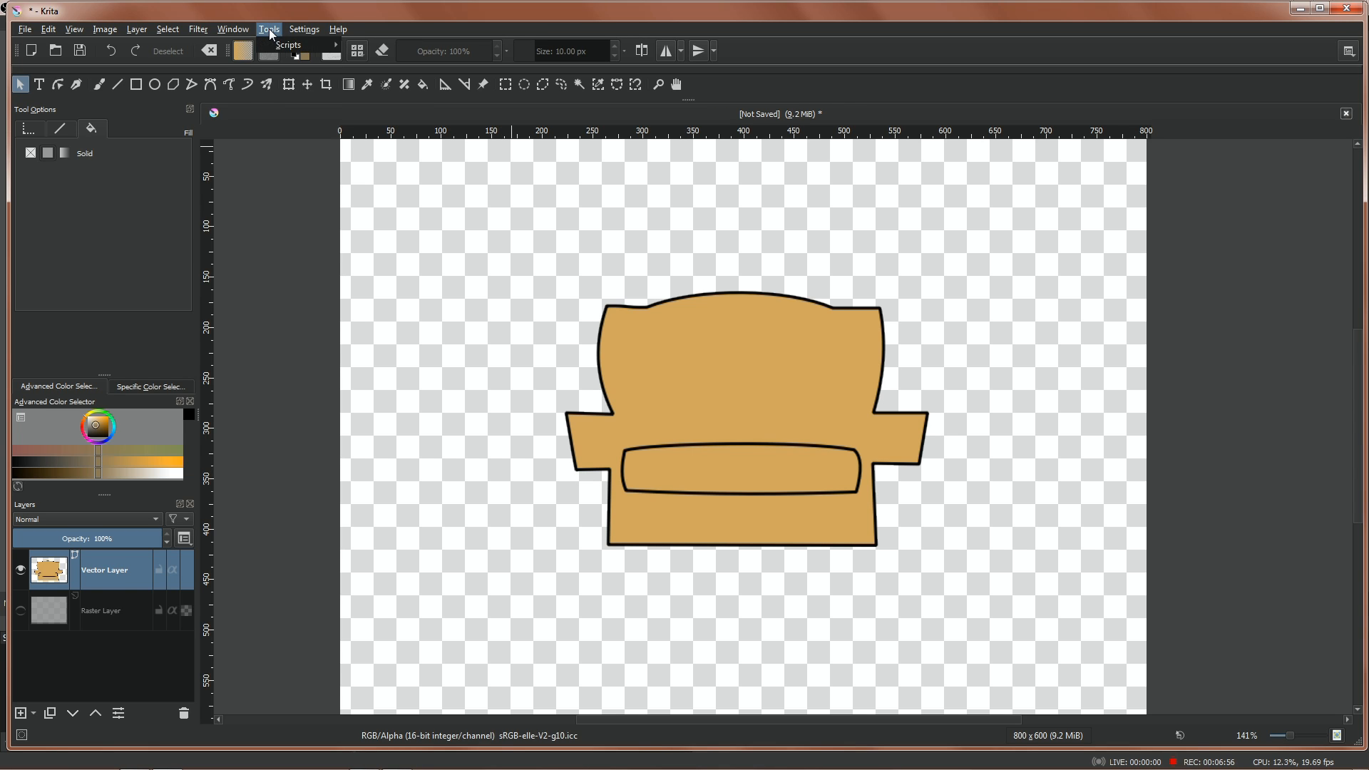
Step: Show the Arrange docker
{"action": "left_click", "coordinate": [242, 30]}
{"action": "mouse_move", "coordinate": [293, 27]}
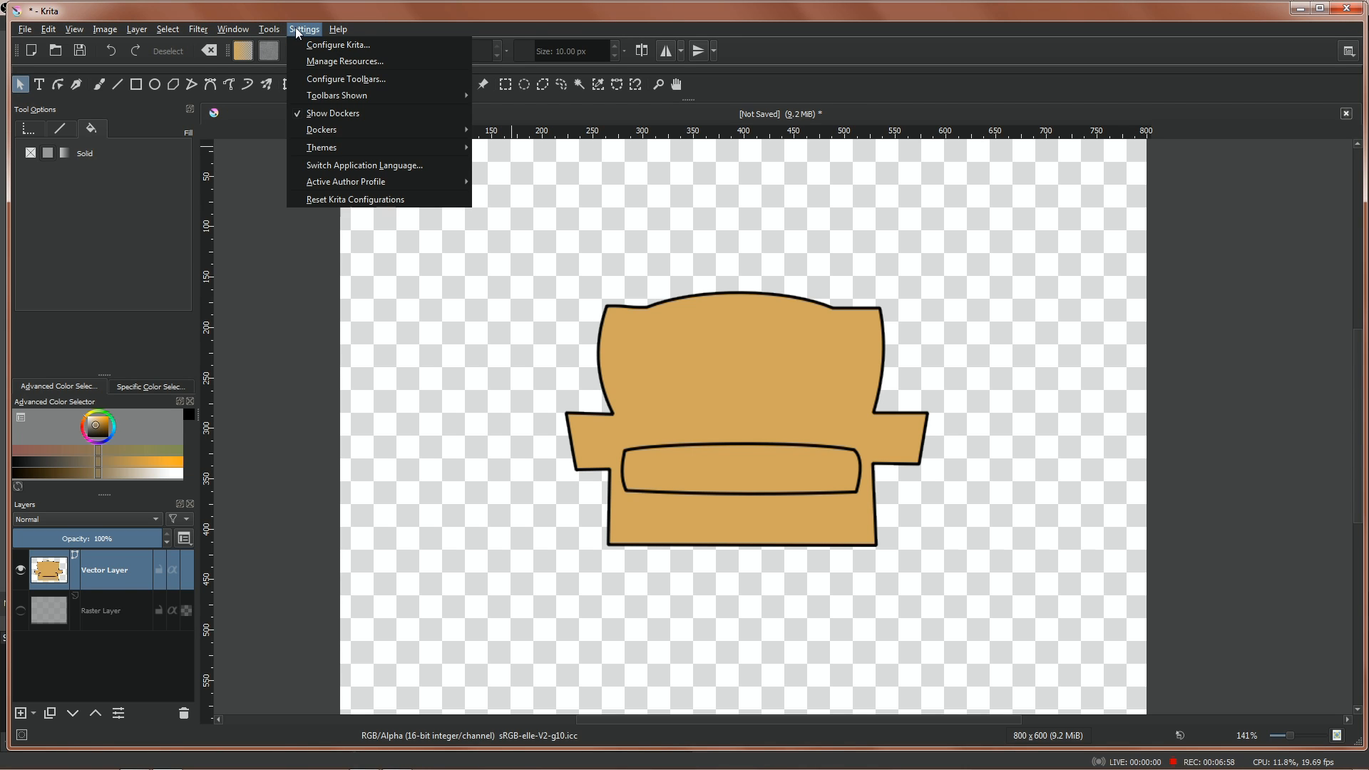
{"action": "mouse_move", "coordinate": [311, 97]}
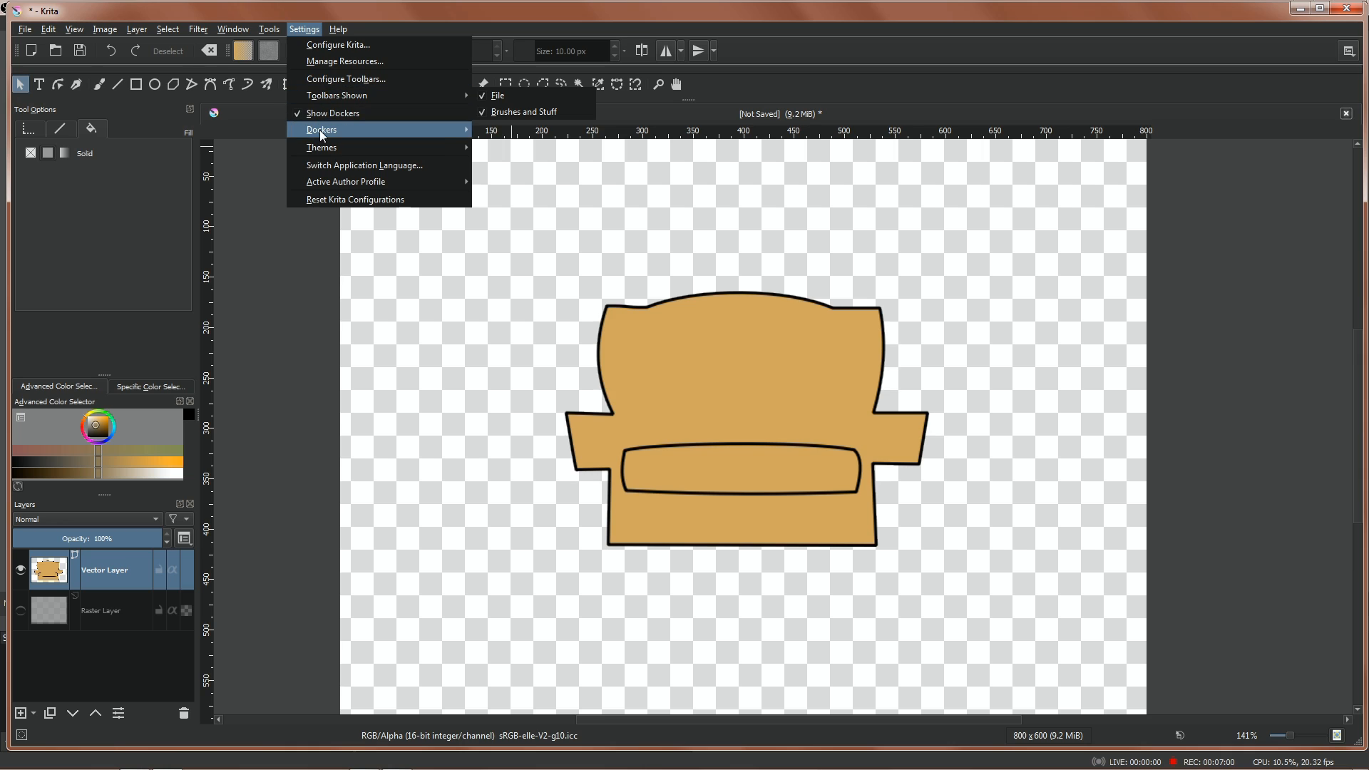
{"action": "mouse_move", "coordinate": [319, 129]}
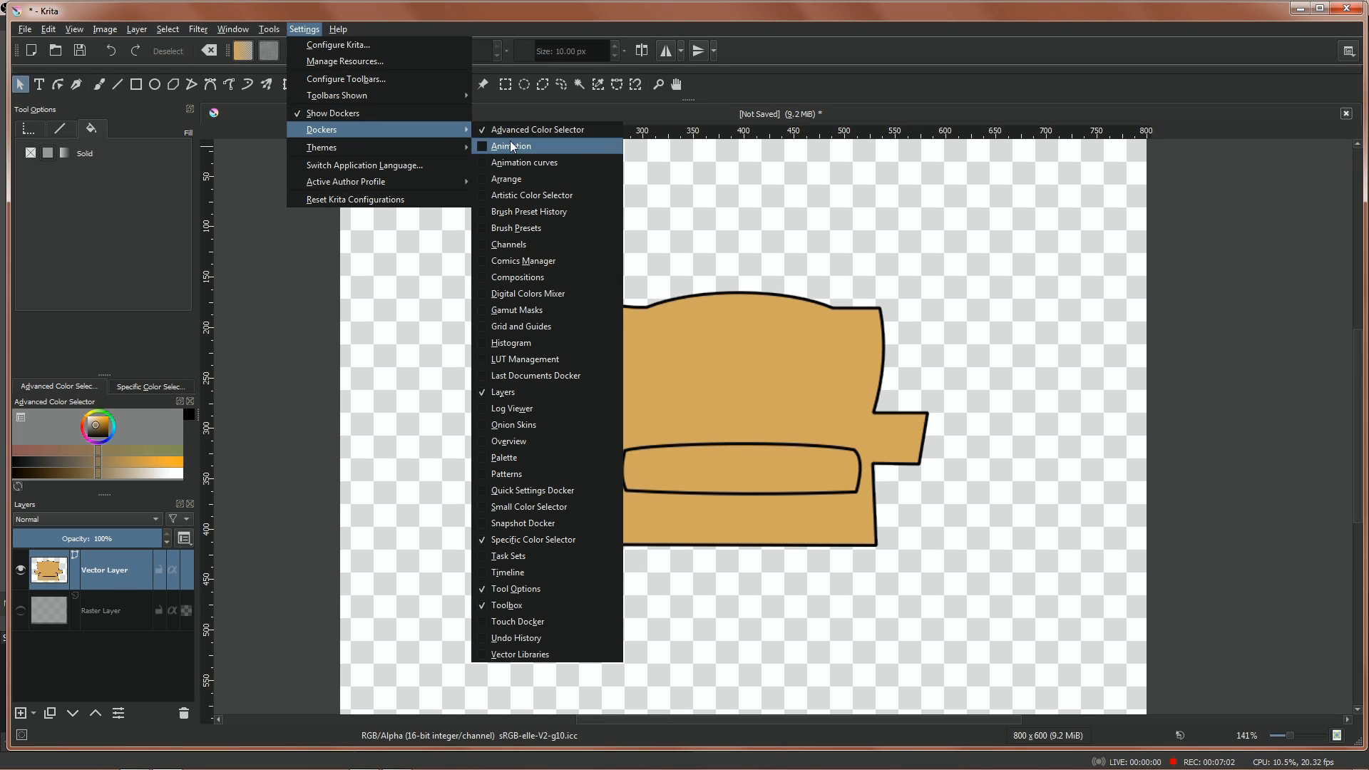
{"action": "left_click", "coordinate": [508, 180]}
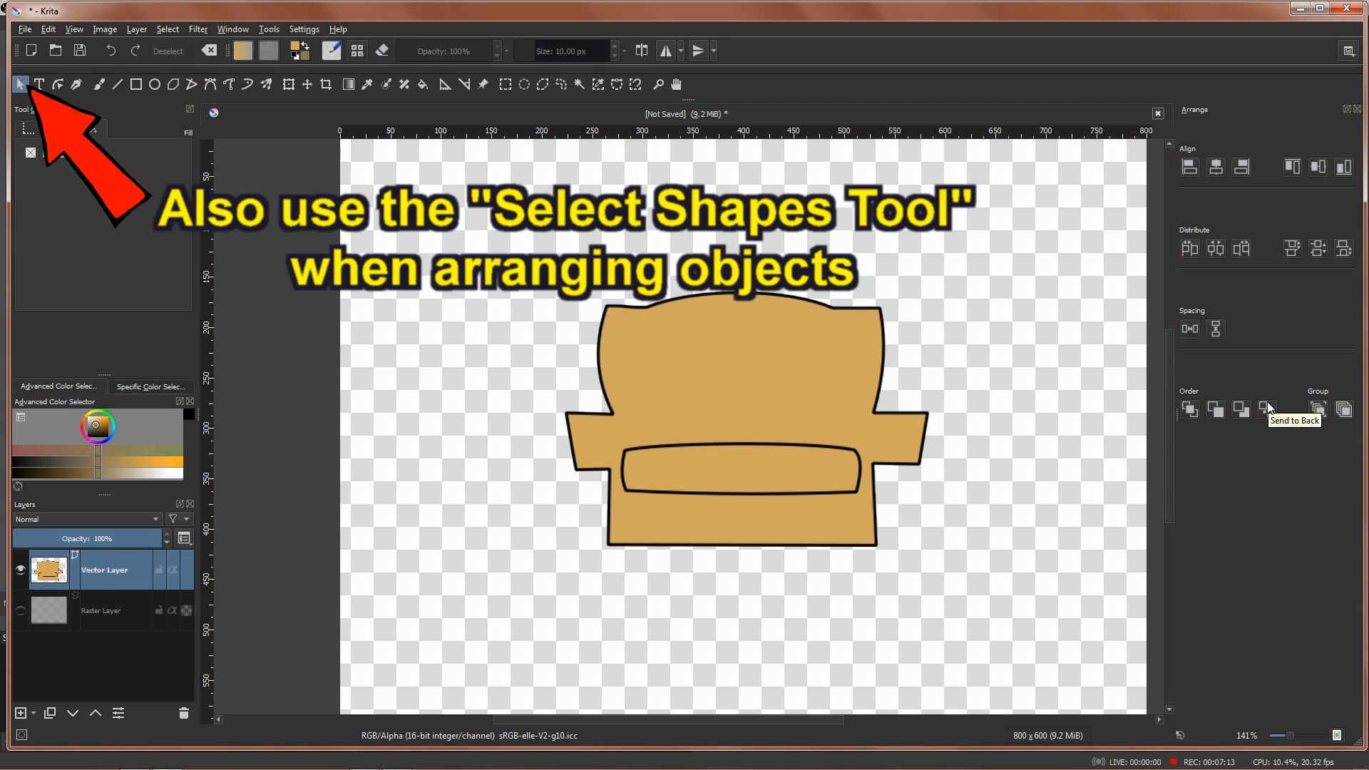
Step: Send the seat cushion to the back of the stacking order, behind the armchair body, and deselect it
{"action": "left_click", "coordinate": [773, 446]}
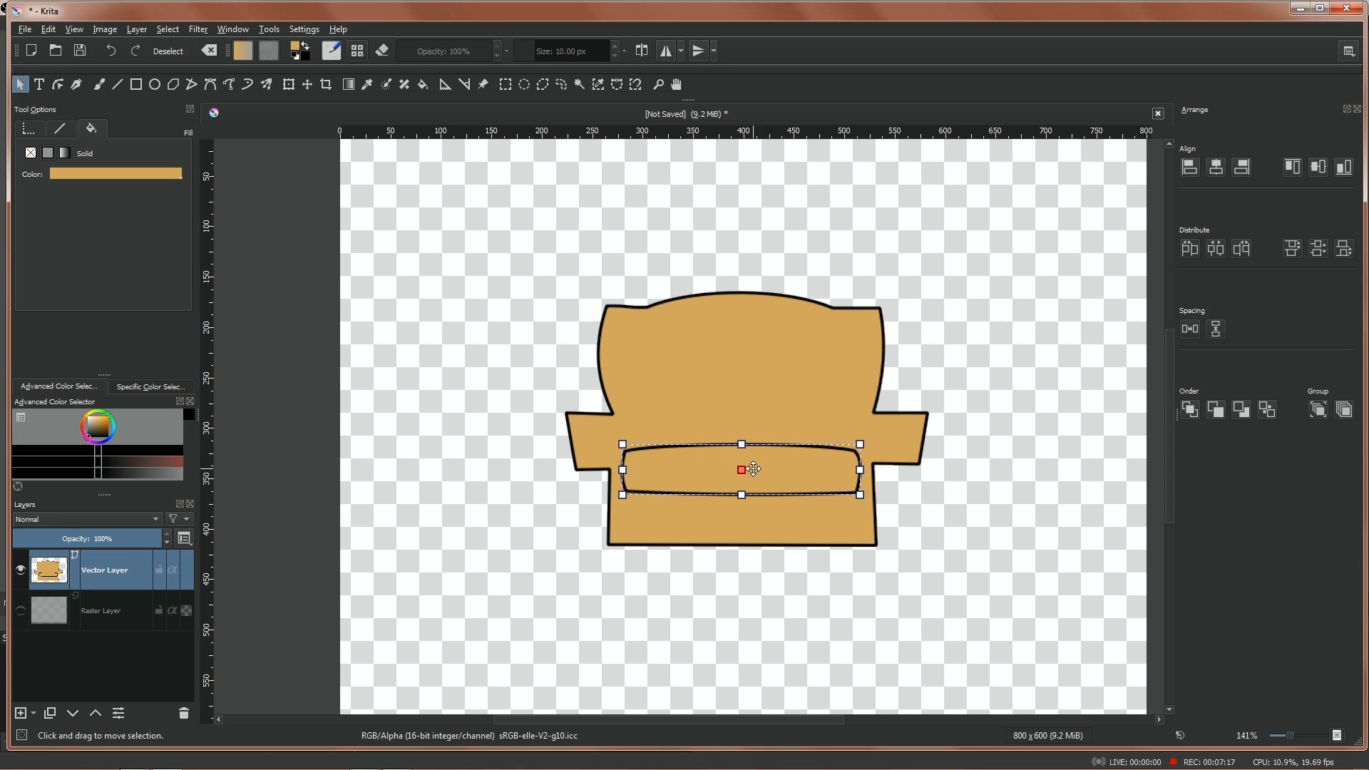
{"action": "left_click", "coordinate": [1267, 409]}
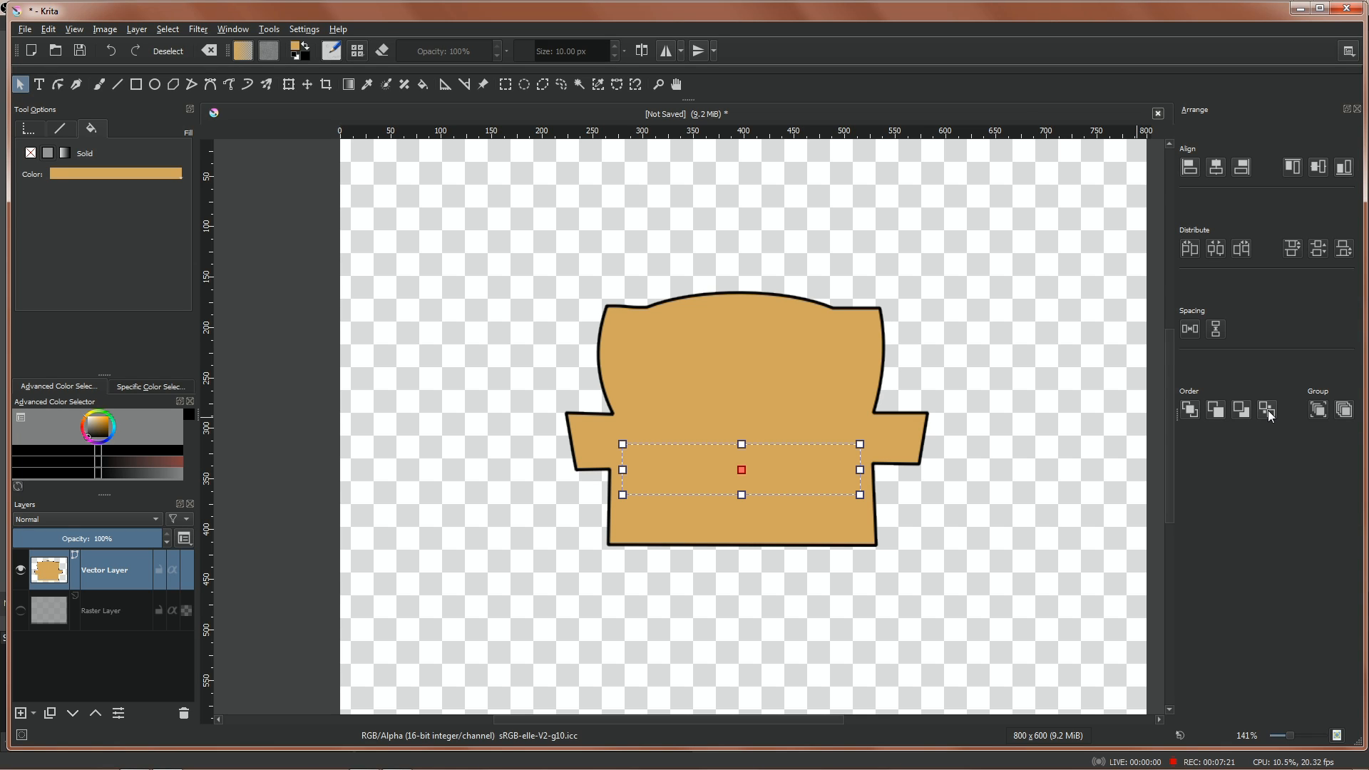
{"action": "left_click", "coordinate": [999, 362]}
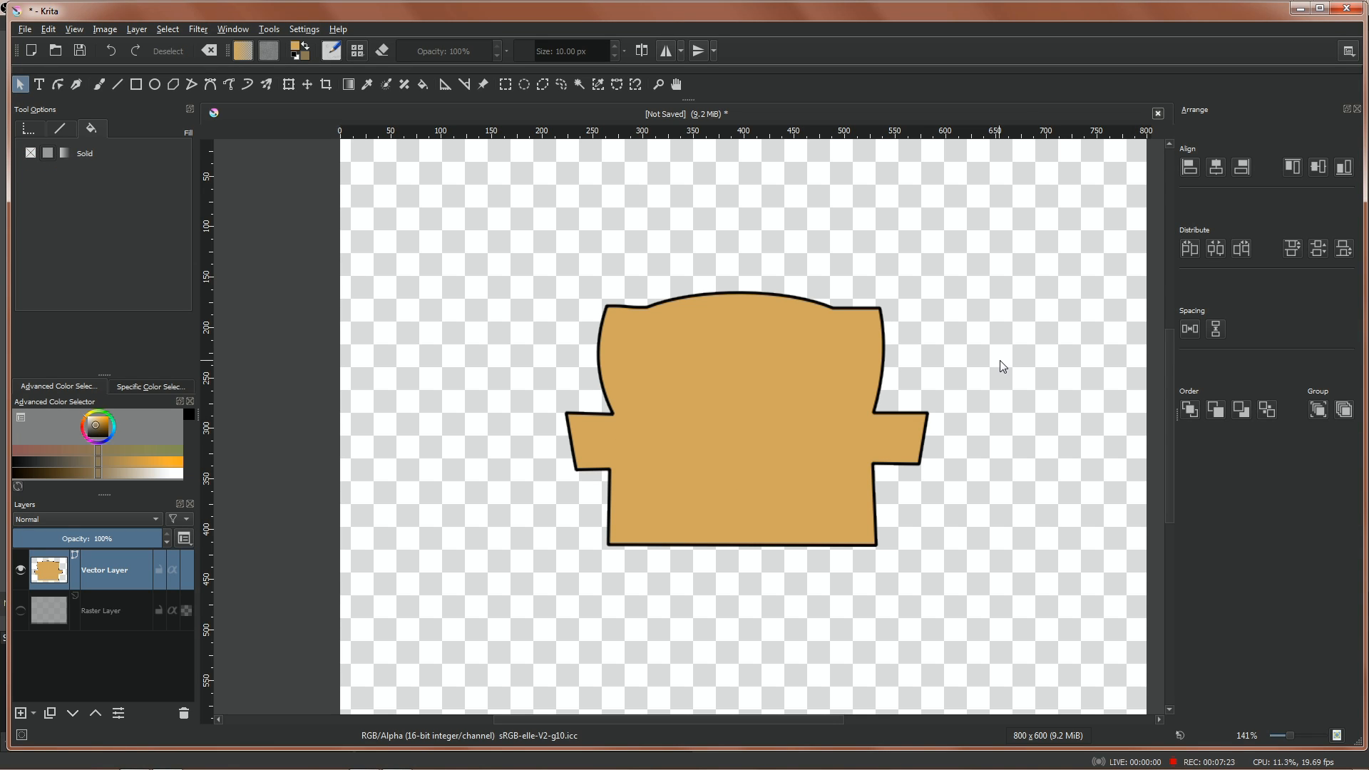
Step: Send the armchair body to the back of the stacking order, behind the seat cushion, shift it slightly down and deselect it
{"action": "left_click", "coordinate": [724, 293]}
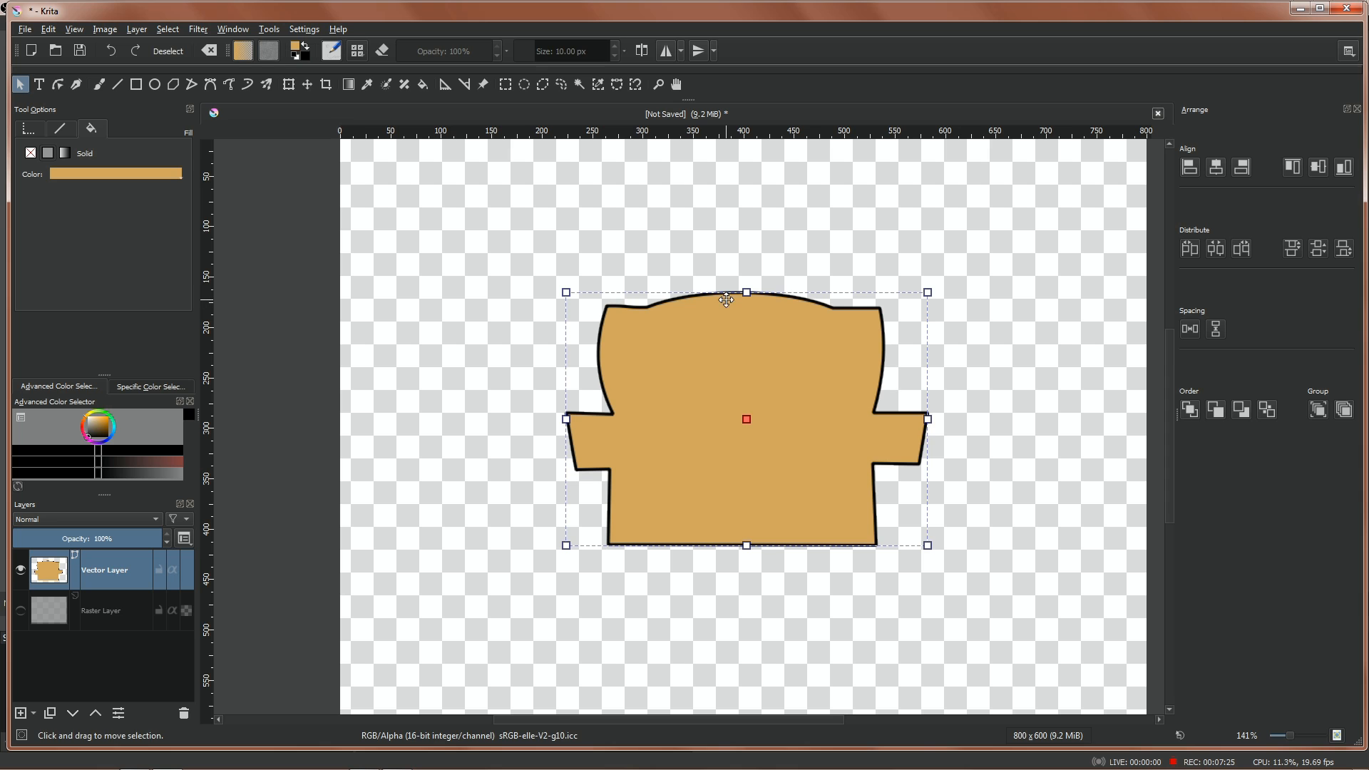
{"action": "mouse_move", "coordinate": [724, 293]}
{"action": "left_mouse_down"}
{"action": "mouse_move", "coordinate": [377, 304]}
{"action": "mouse_move", "coordinate": [531, 287]}
{"action": "mouse_move", "coordinate": [726, 294]}
{"action": "left_mouse_up"}
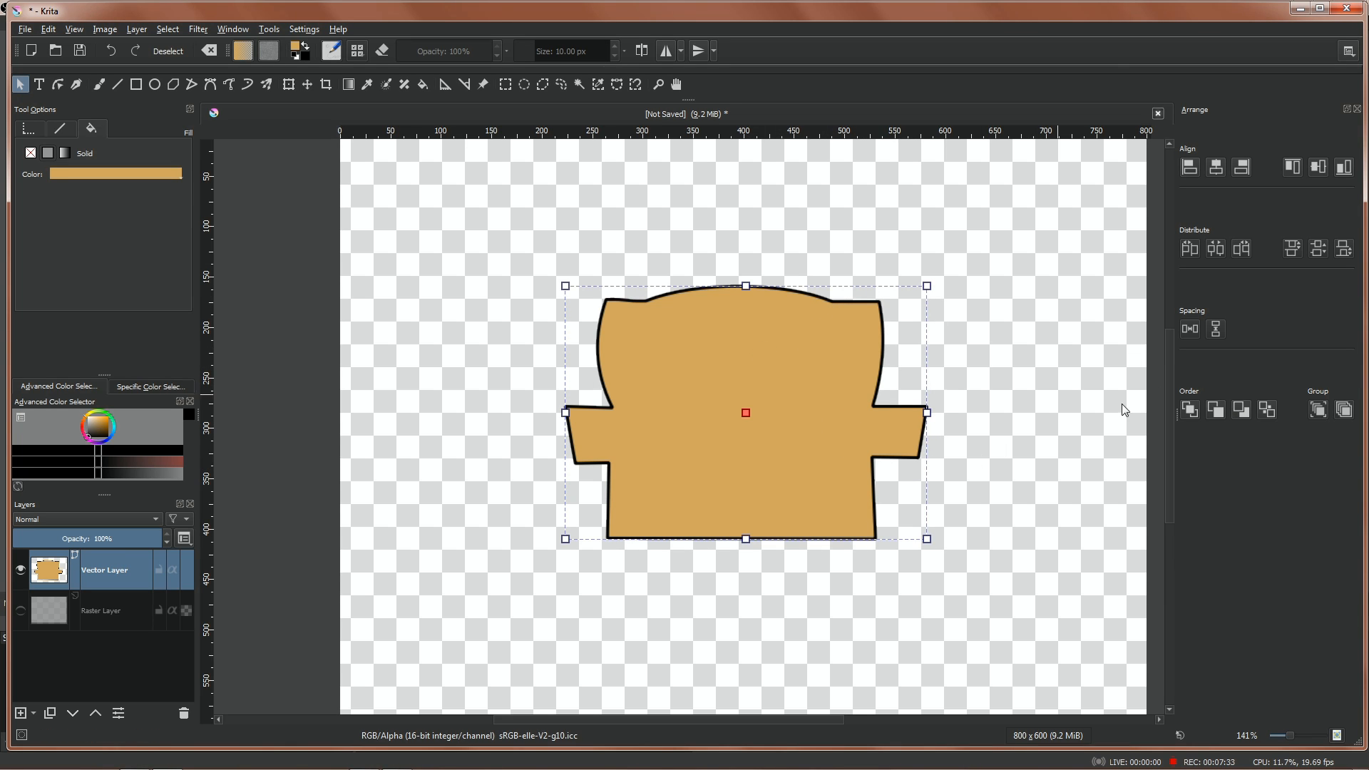
{"action": "left_click", "coordinate": [1268, 414]}
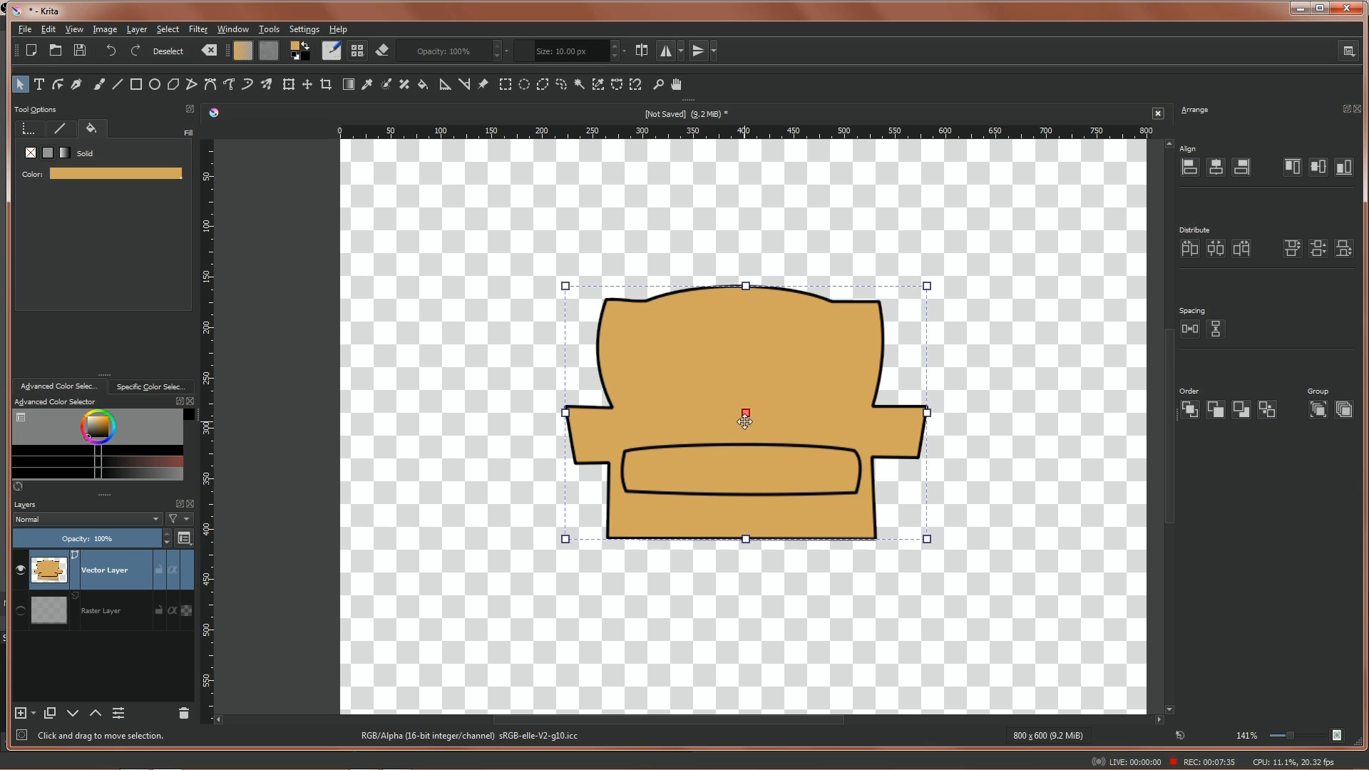
{"action": "mouse_move", "coordinate": [738, 447]}
{"action": "left_mouse_down"}
{"action": "mouse_move", "coordinate": [731, 438]}
{"action": "mouse_move", "coordinate": [728, 456]}
{"action": "left_mouse_up"}
{"action": "left_click", "coordinate": [442, 540]}
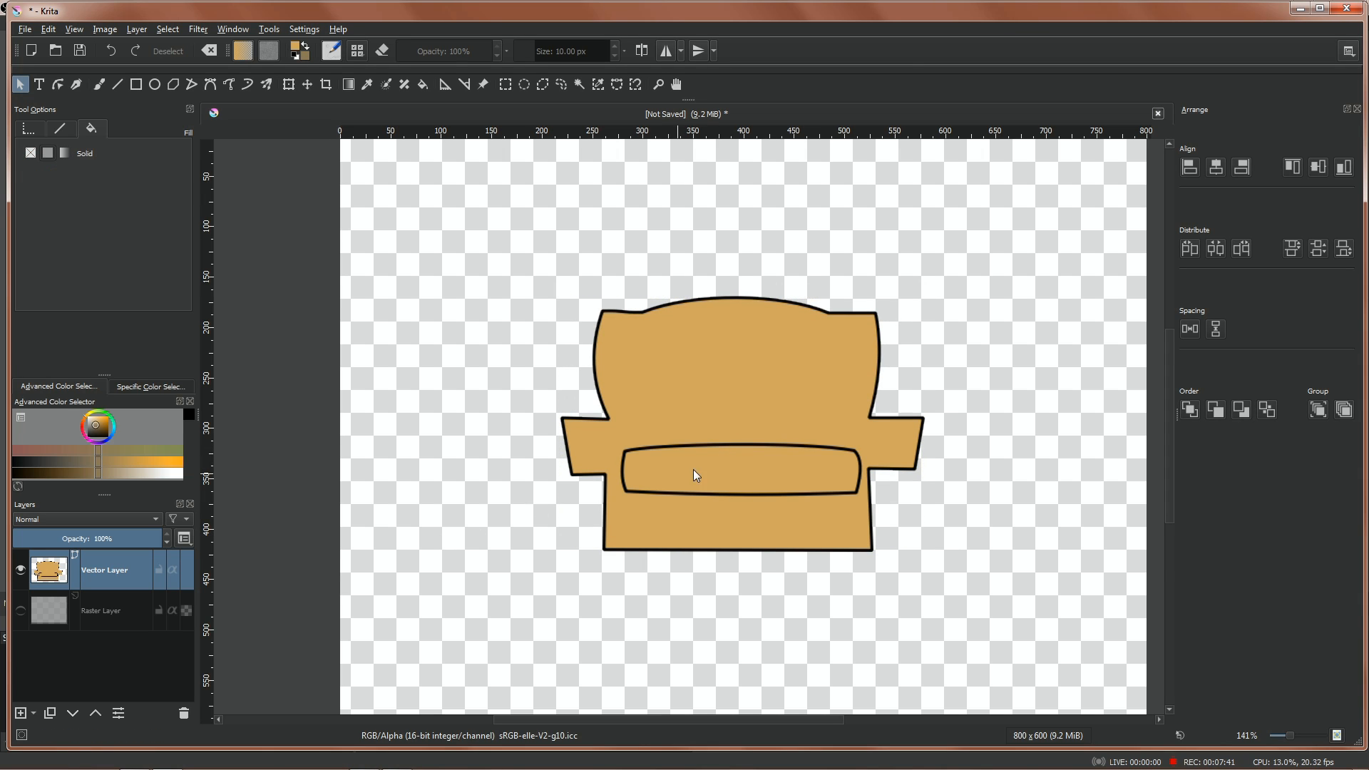
Step: Move the seat cushion slightly up and left so it sits centred across the armchair body, and deselect it
{"action": "left_click", "coordinate": [723, 444]}
{"action": "left_click_drag", "start_coordinate": [723, 443], "coordinate": [717, 445]}
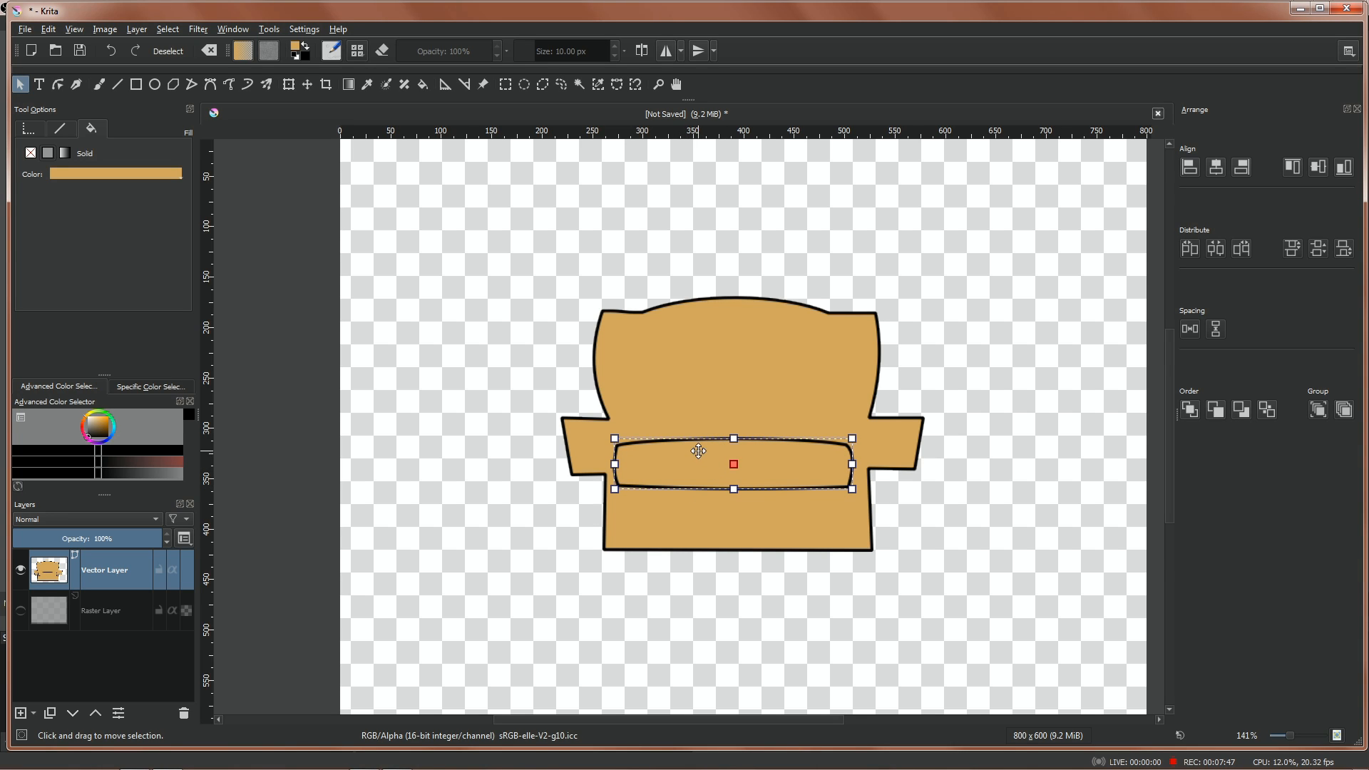
{"action": "left_click_drag", "start_coordinate": [699, 448], "coordinate": [703, 445]}
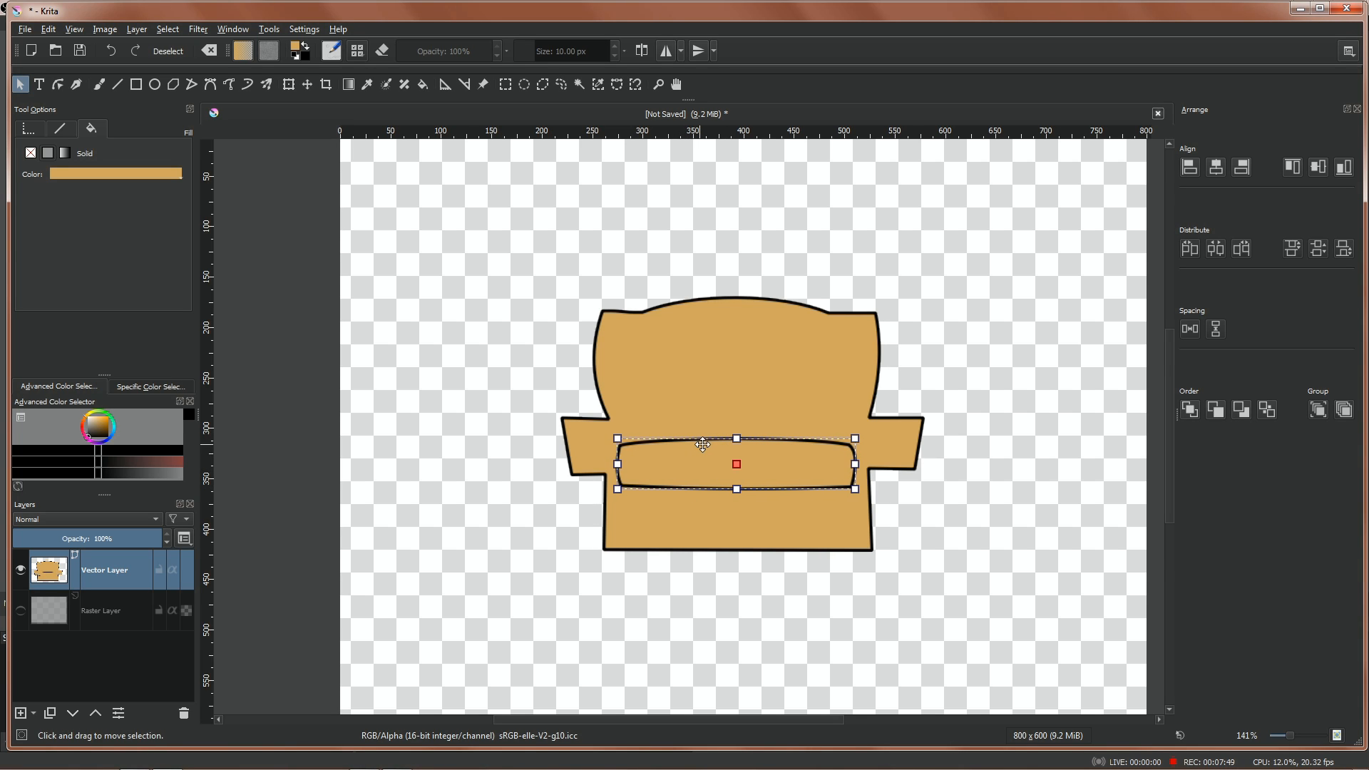
{"action": "left_click", "coordinate": [505, 442]}
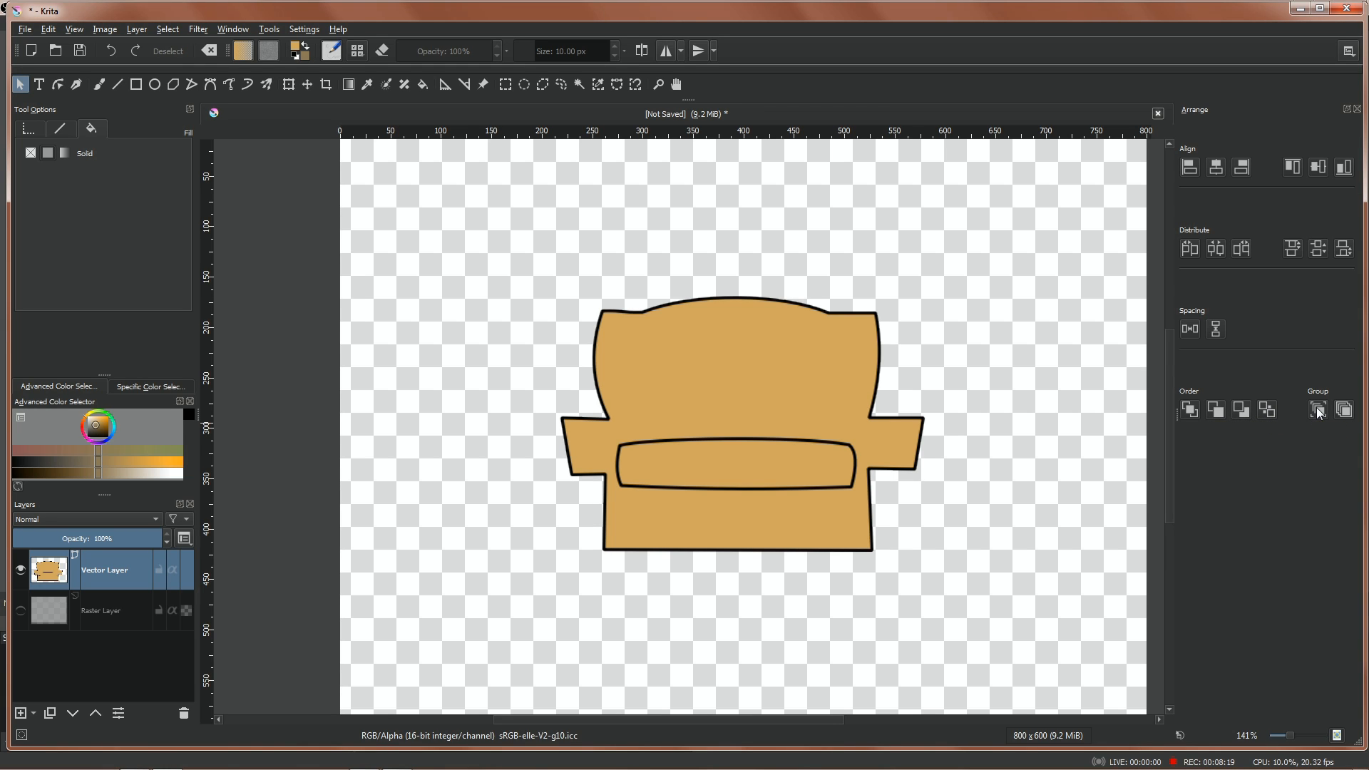
Step: Group the armchair body with the seat cushion and move the group slightly right and up
{"action": "mouse_move", "coordinate": [646, 345]}
{"action": "left_mouse_down"}
{"action": "mouse_move", "coordinate": [734, 328]}
{"action": "mouse_move", "coordinate": [556, 385]}
{"action": "mouse_move", "coordinate": [647, 386]}
{"action": "mouse_move", "coordinate": [644, 354]}
{"action": "left_mouse_up"}
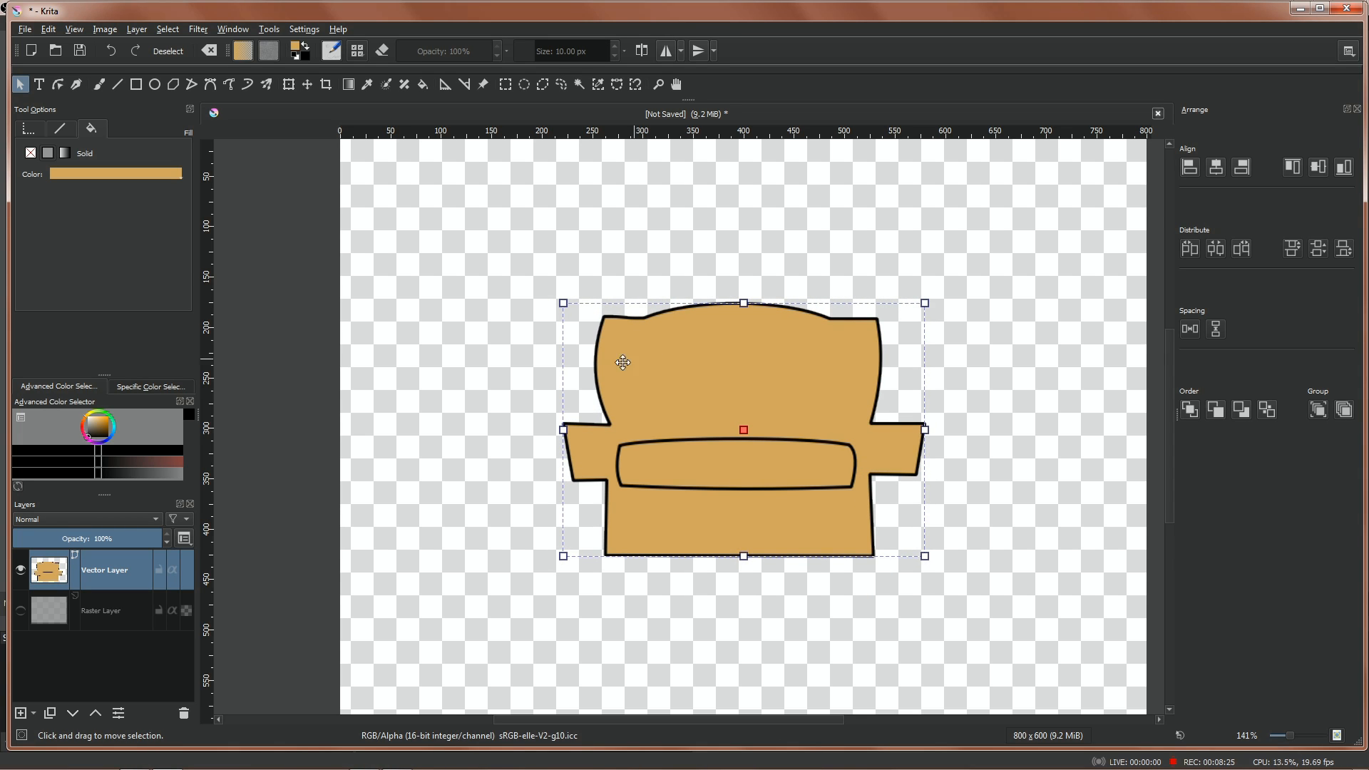
{"action": "left_click", "coordinate": [657, 448], "text": "shift"}
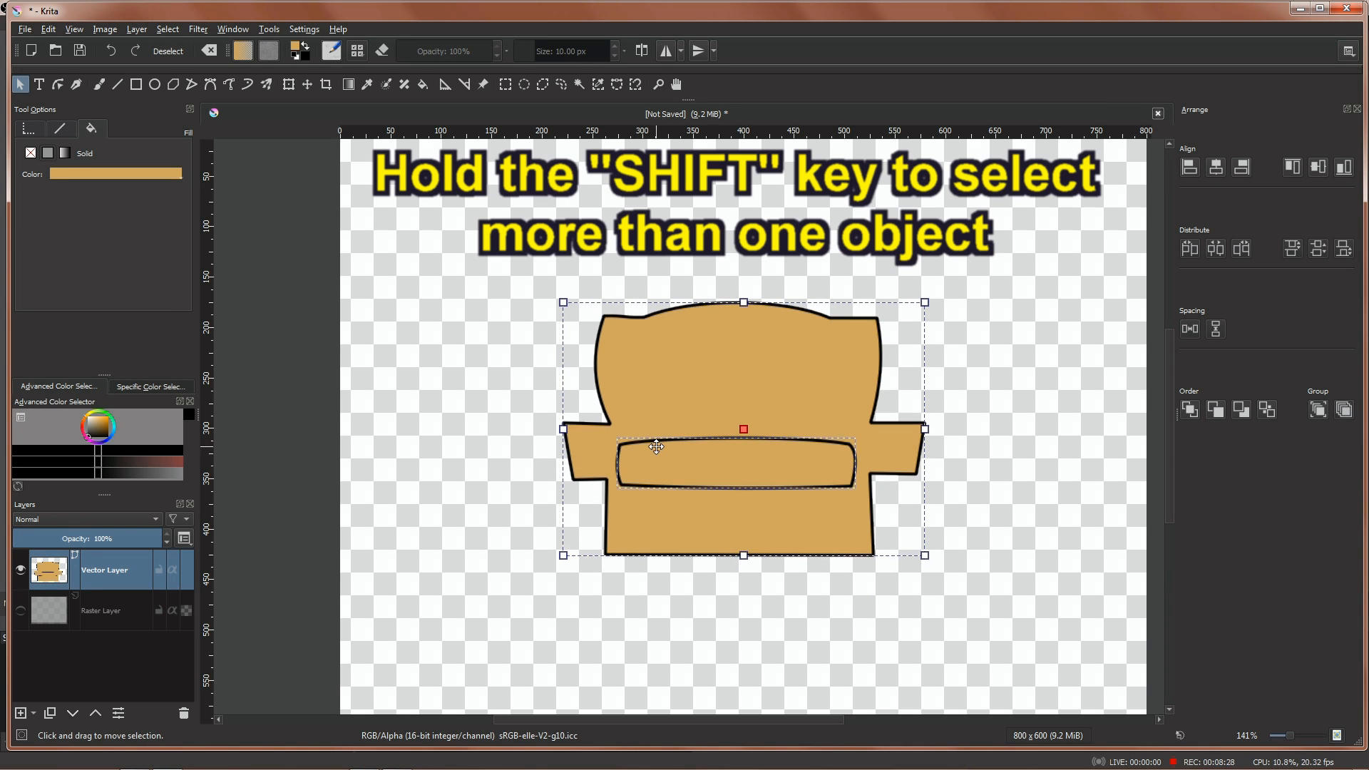
{"action": "left_click", "coordinate": [1320, 408]}
{"action": "mouse_move", "coordinate": [633, 342]}
{"action": "left_mouse_down"}
{"action": "mouse_move", "coordinate": [687, 269]}
{"action": "mouse_move", "coordinate": [514, 299]}
{"action": "mouse_move", "coordinate": [635, 376]}
{"action": "mouse_move", "coordinate": [619, 263]}
{"action": "mouse_move", "coordinate": [654, 357]}
{"action": "mouse_move", "coordinate": [616, 365]}
{"action": "mouse_move", "coordinate": [648, 350]}
{"action": "left_mouse_up"}
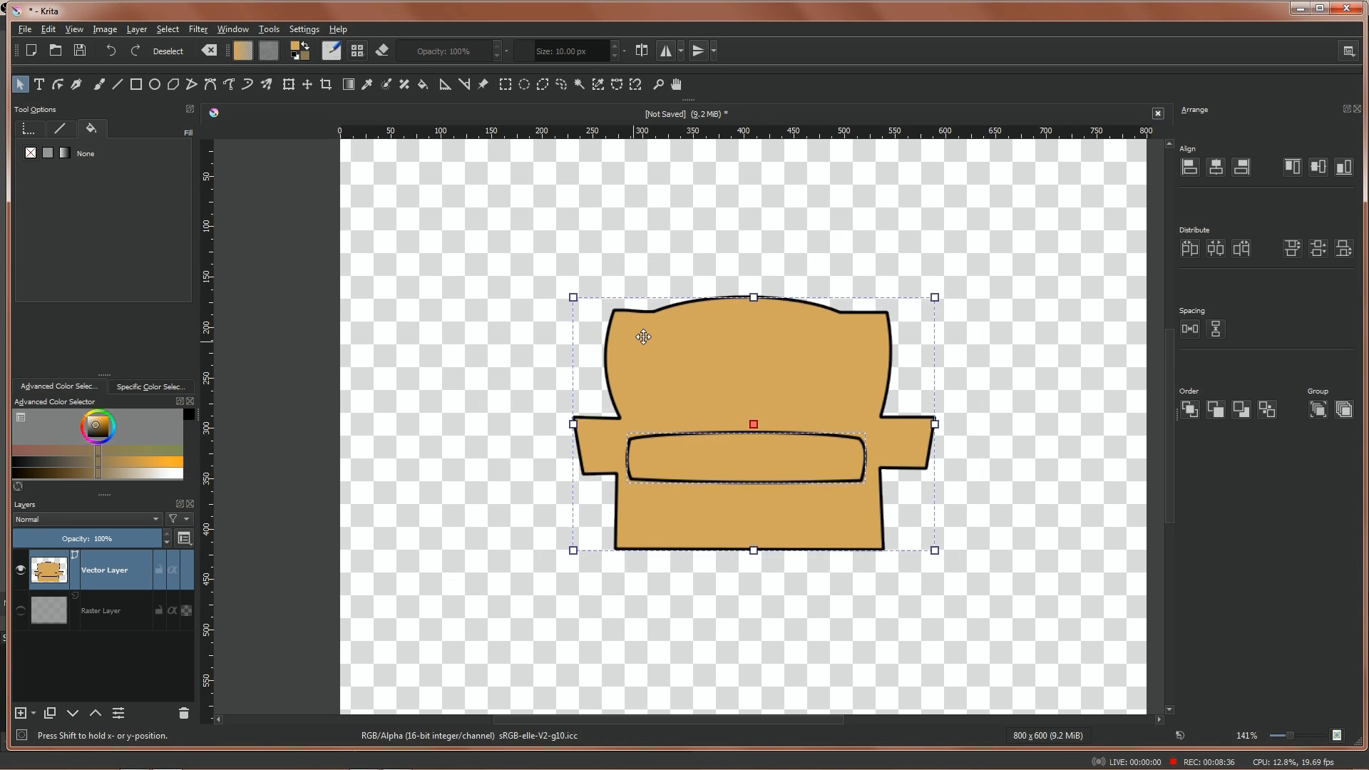
{"action": "left_click", "coordinate": [526, 246]}
{"action": "left_click", "coordinate": [697, 341]}
{"action": "mouse_move", "coordinate": [696, 341]}
{"action": "left_mouse_down"}
{"action": "mouse_move", "coordinate": [720, 325]}
{"action": "mouse_move", "coordinate": [705, 325]}
{"action": "mouse_move", "coordinate": [730, 328]}
{"action": "mouse_move", "coordinate": [682, 345]}
{"action": "mouse_move", "coordinate": [711, 338]}
{"action": "left_mouse_up"}
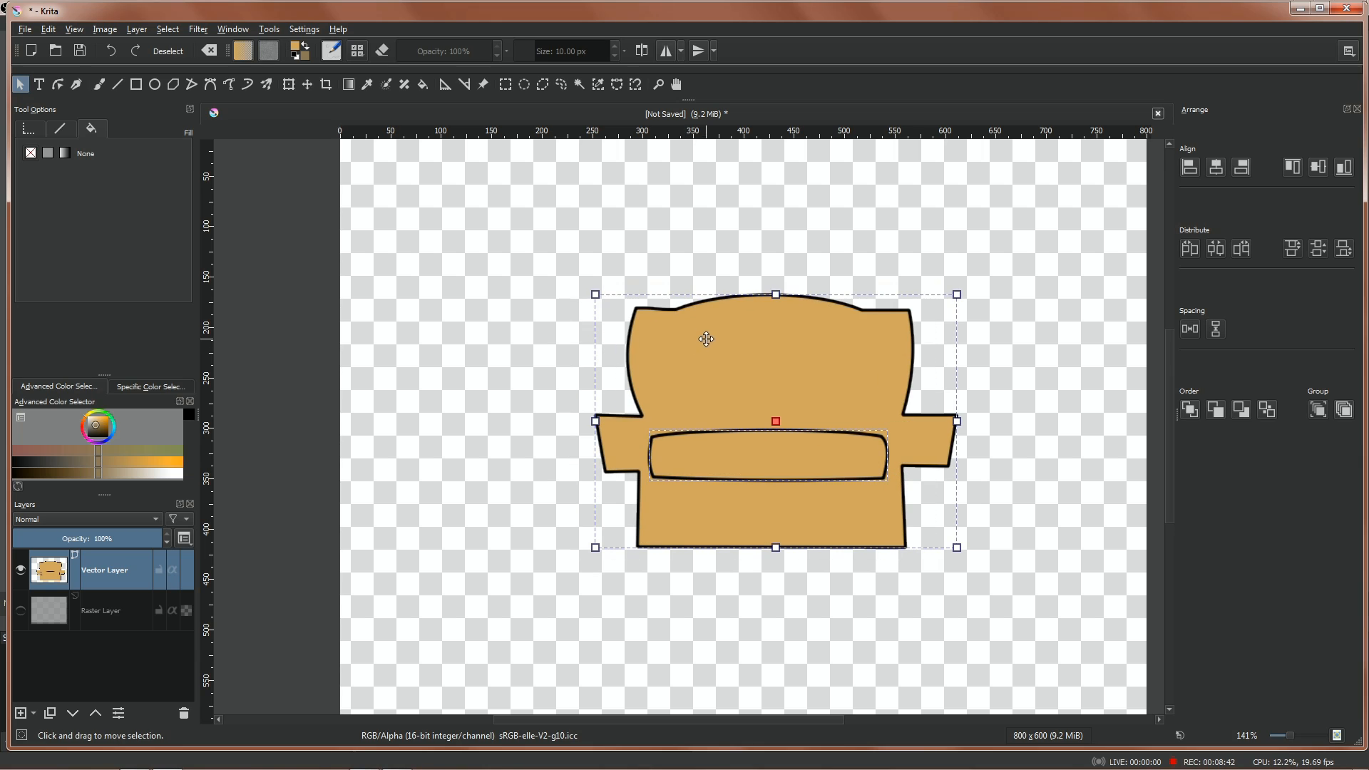
Step: Ungroup the armchair and shift its body and seat cushion slightly left as separate objects
{"action": "left_click", "coordinate": [1345, 411]}
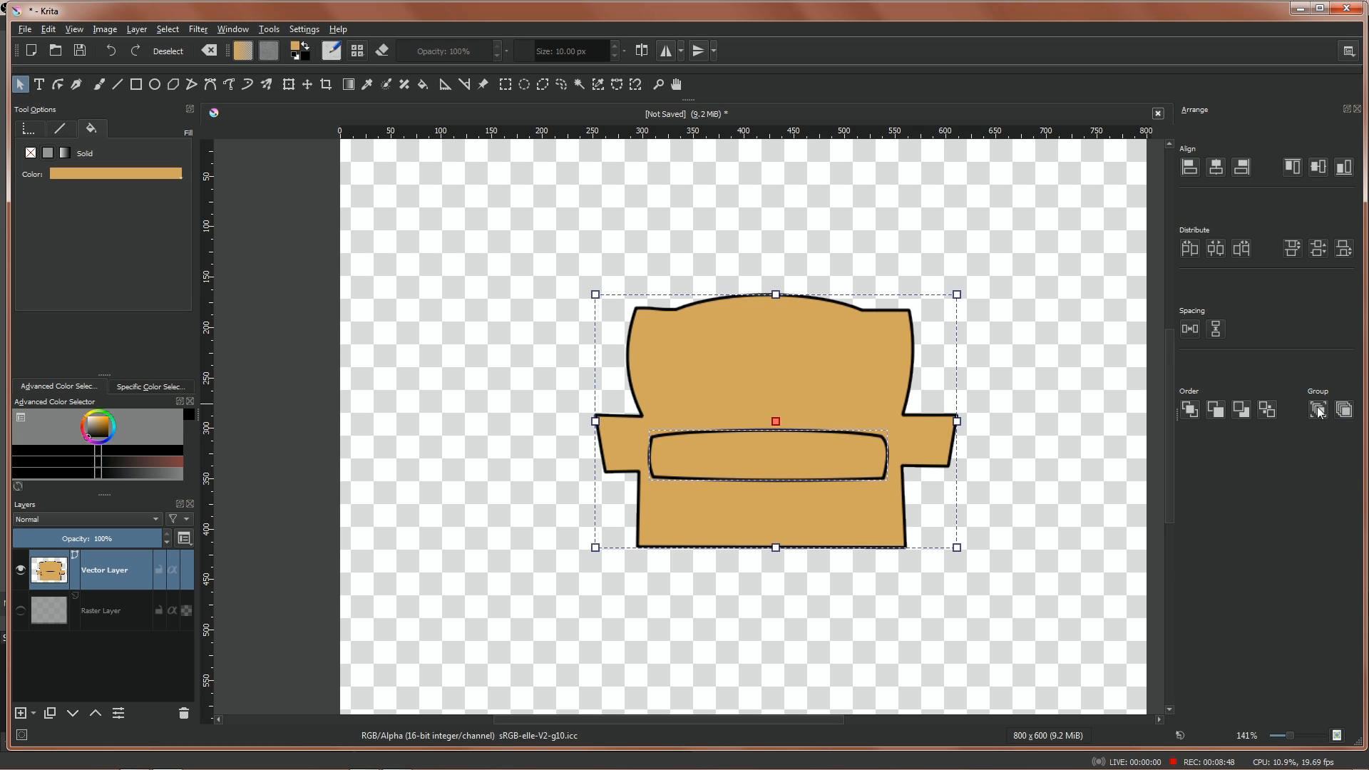
{"action": "left_click", "coordinate": [539, 389]}
{"action": "left_click", "coordinate": [718, 379]}
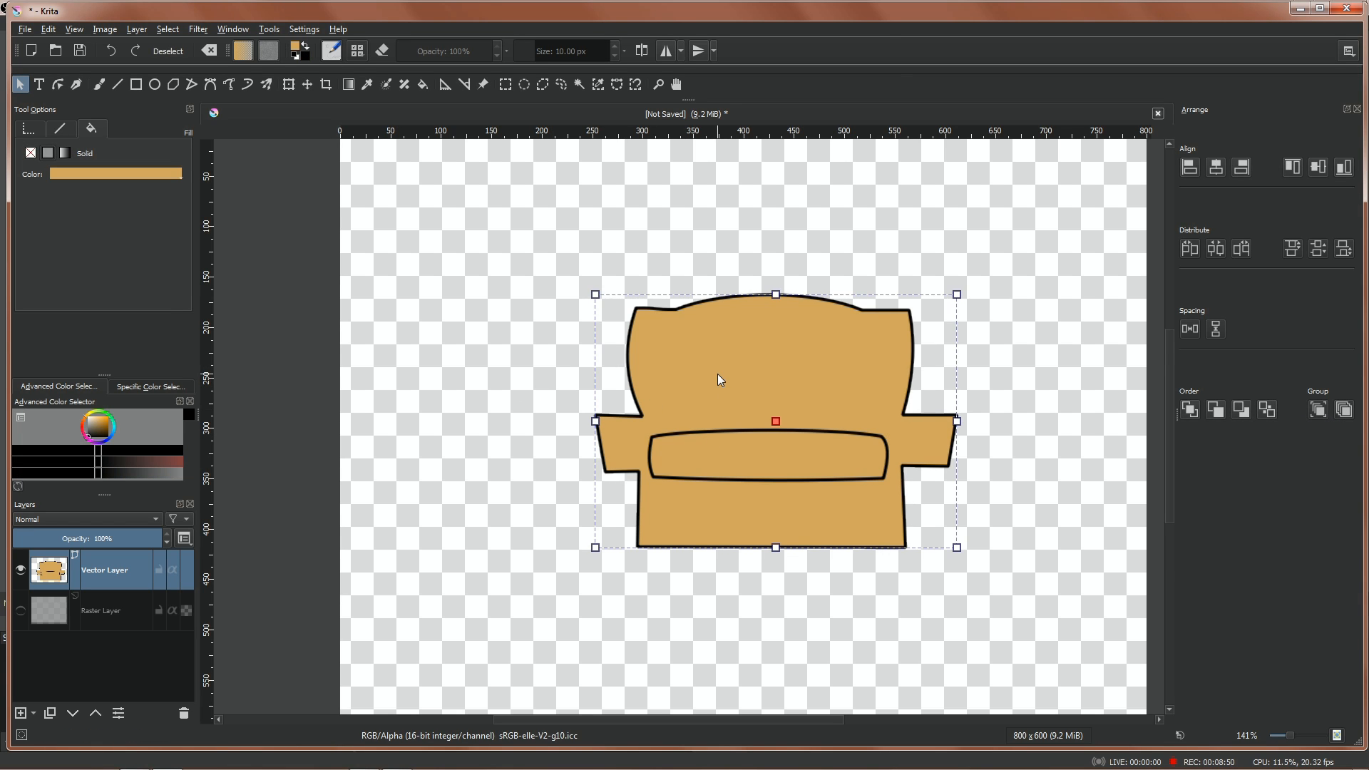
{"action": "mouse_move", "coordinate": [718, 374]}
{"action": "left_mouse_down"}
{"action": "mouse_move", "coordinate": [742, 368]}
{"action": "mouse_move", "coordinate": [696, 365]}
{"action": "left_mouse_up"}
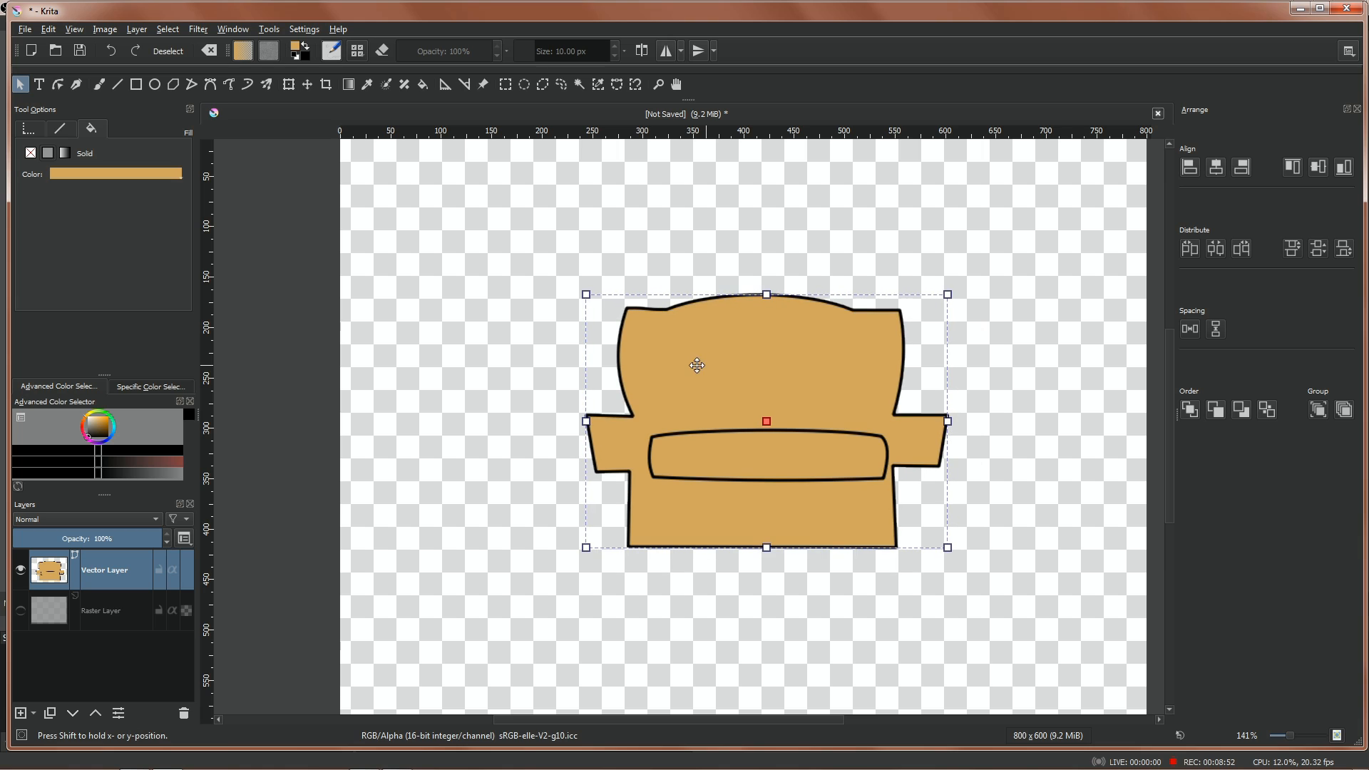
{"action": "left_click", "coordinate": [526, 480]}
{"action": "left_click", "coordinate": [683, 453]}
{"action": "left_click_drag", "start_coordinate": [706, 451], "coordinate": [699, 454]}
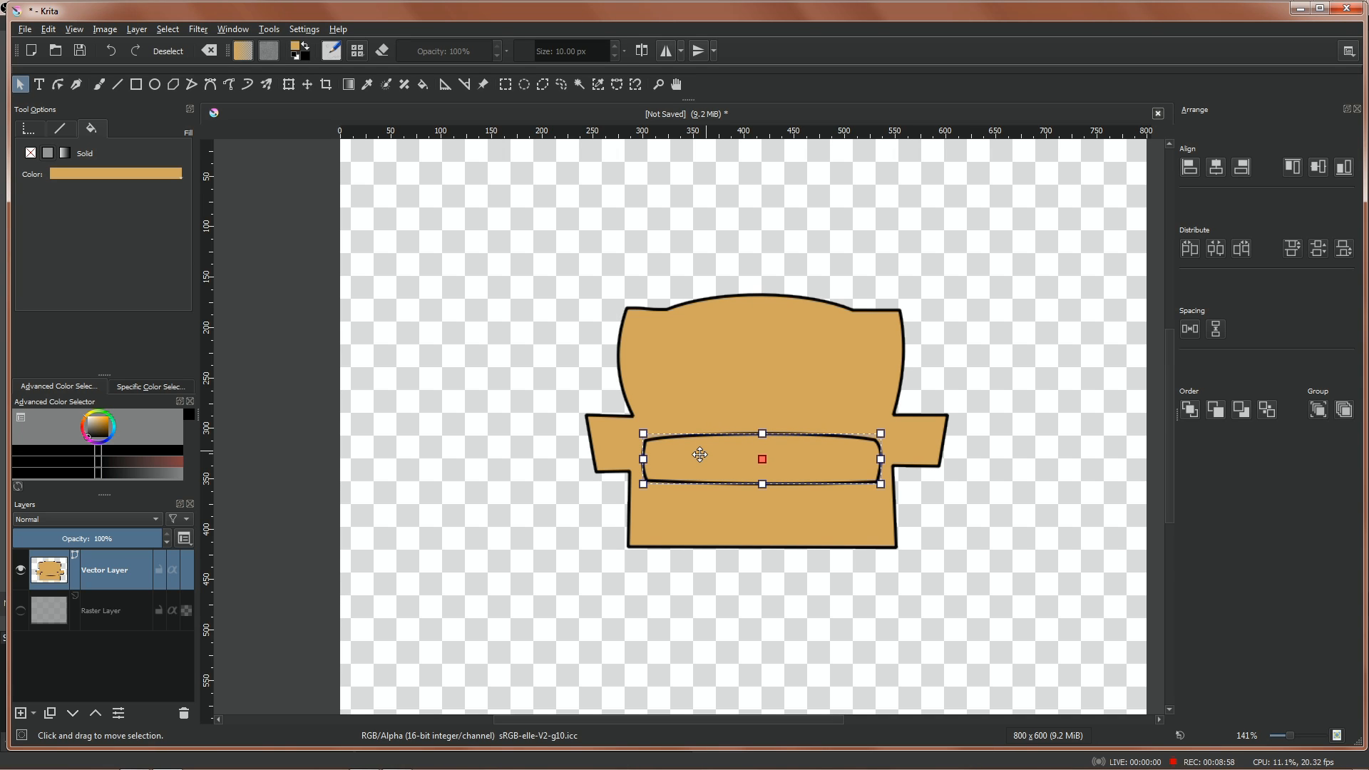
Step: Group the seat cushion and armchair body again, move the group slightly left and down, and deselect it
{"action": "left_click", "coordinate": [706, 300]}
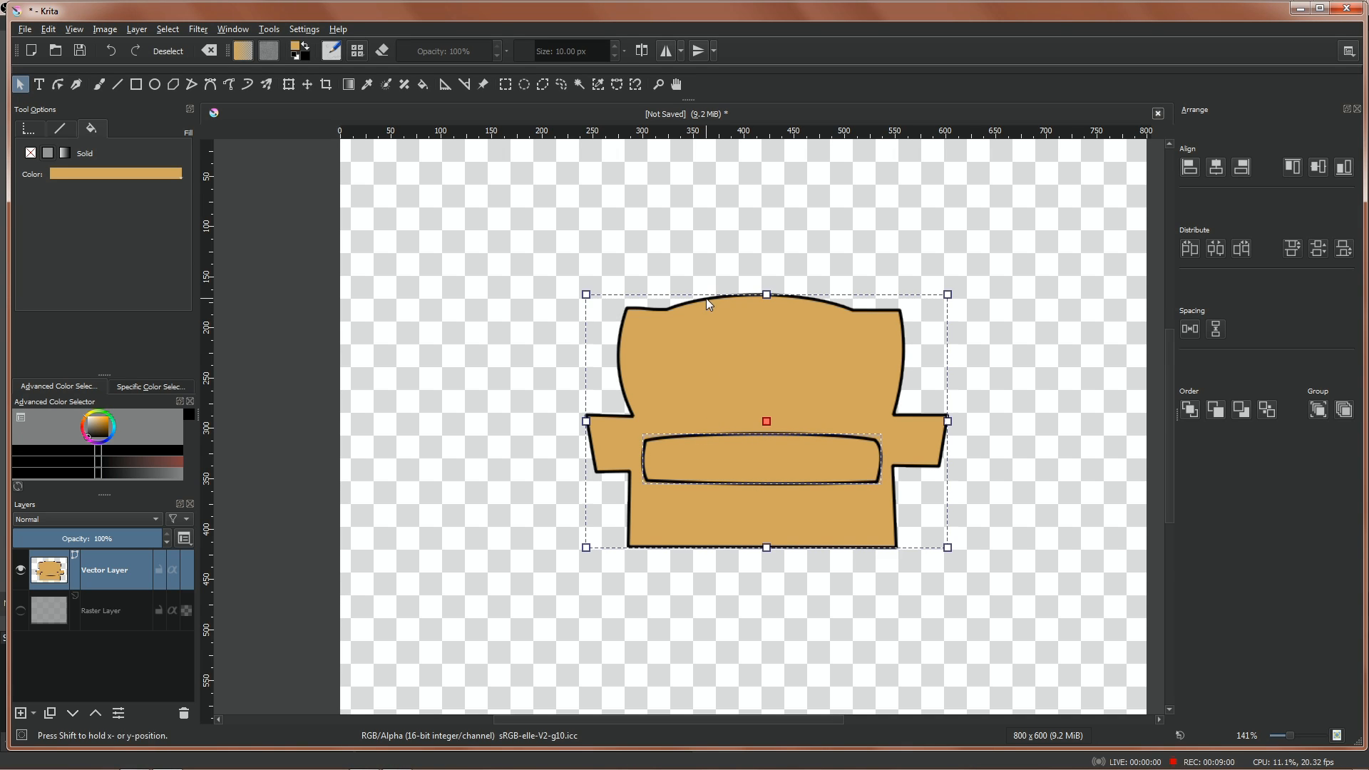
{"action": "left_click", "coordinate": [1318, 409]}
{"action": "mouse_move", "coordinate": [713, 373]}
{"action": "left_mouse_down"}
{"action": "mouse_move", "coordinate": [753, 375]}
{"action": "mouse_move", "coordinate": [693, 364]}
{"action": "mouse_move", "coordinate": [693, 382]}
{"action": "left_mouse_up"}
{"action": "left_click", "coordinate": [687, 272]}
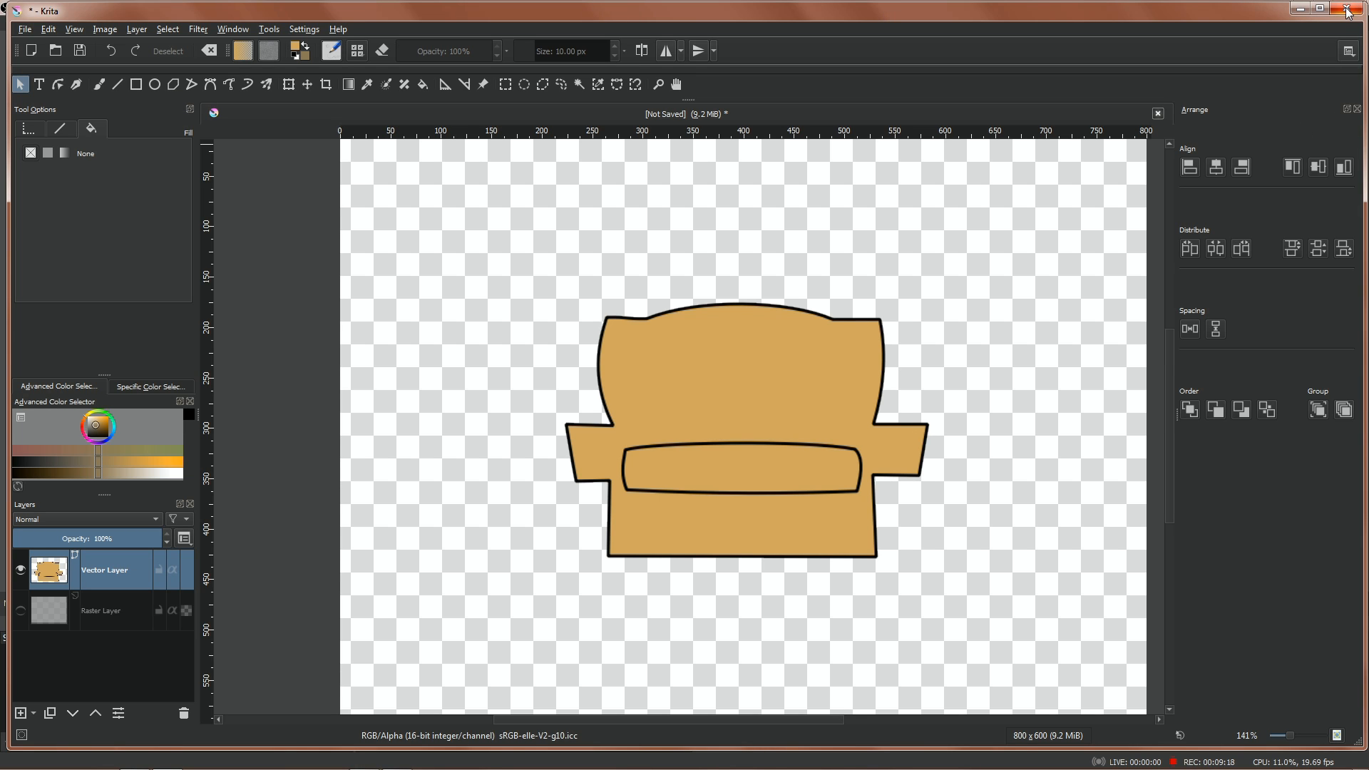
{"action": "left_click", "coordinate": [1300, 9]}
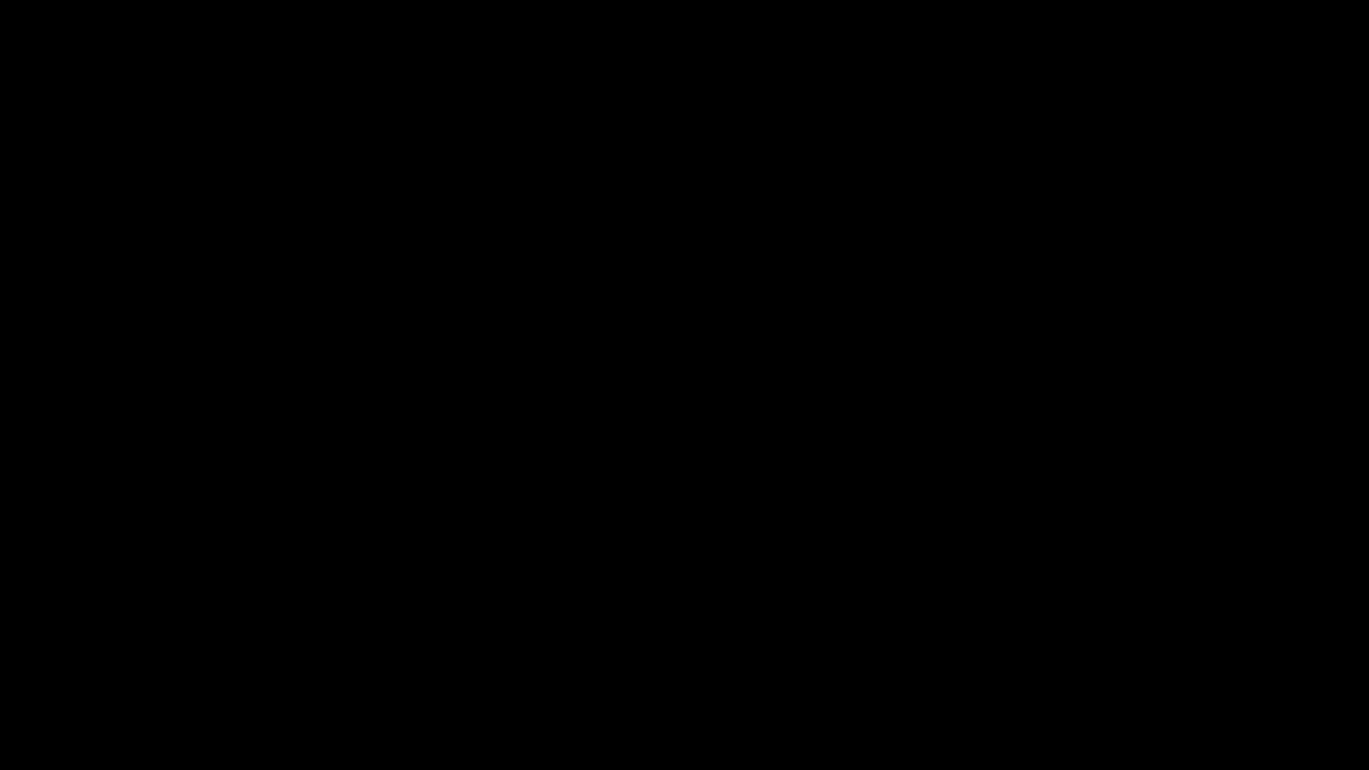